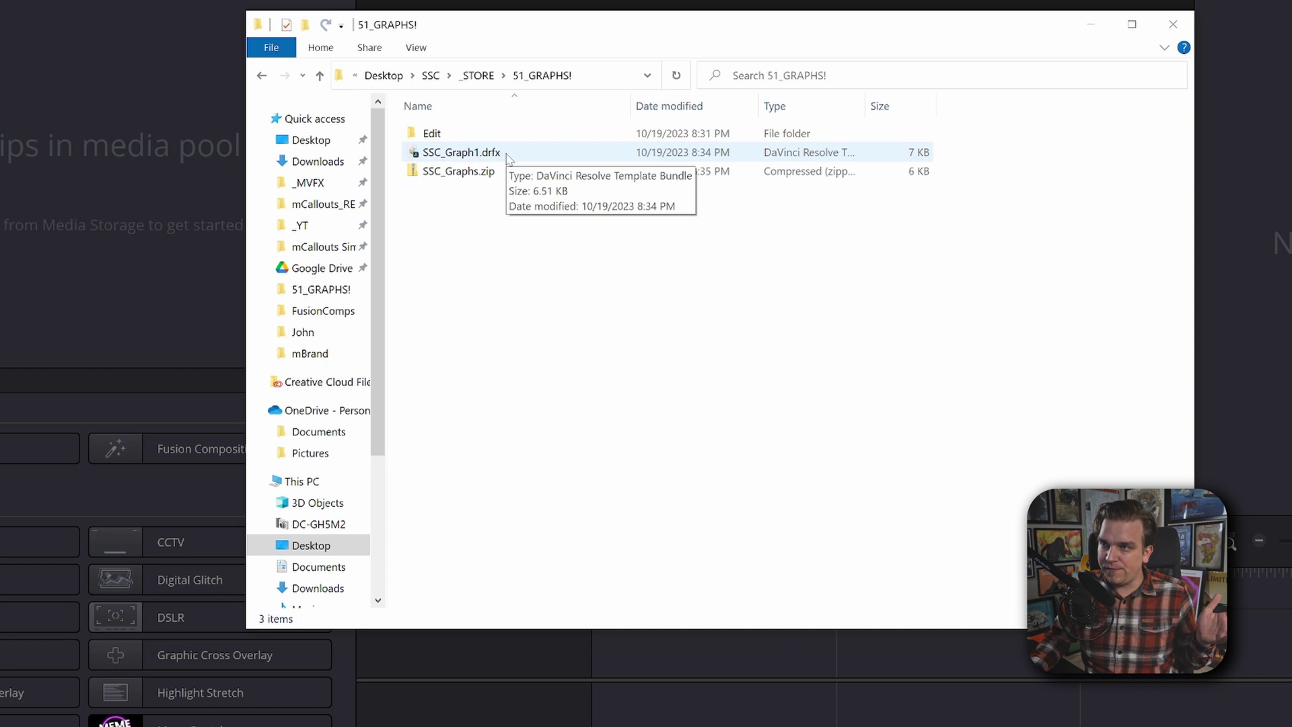
Install SSC_Graph1.drfx into DaVinci Resolve, overwriting the already installed bundle
double_click(471, 152)
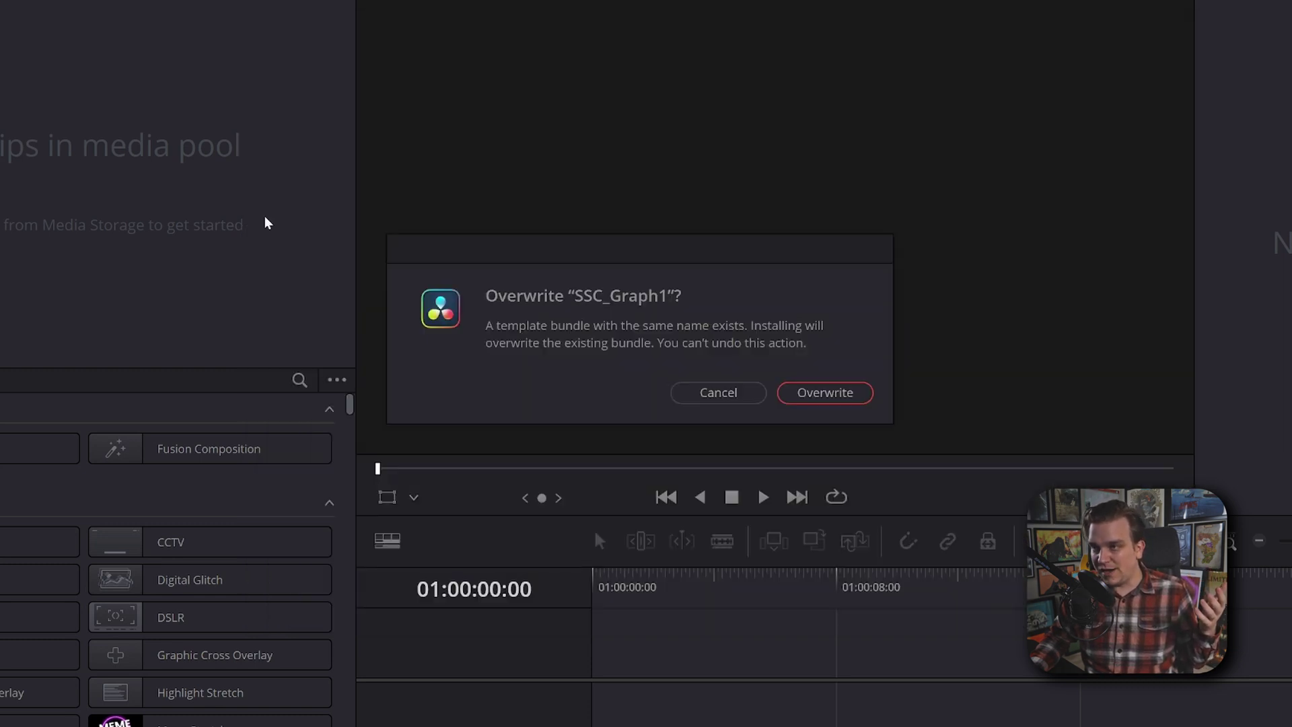
click(840, 398)
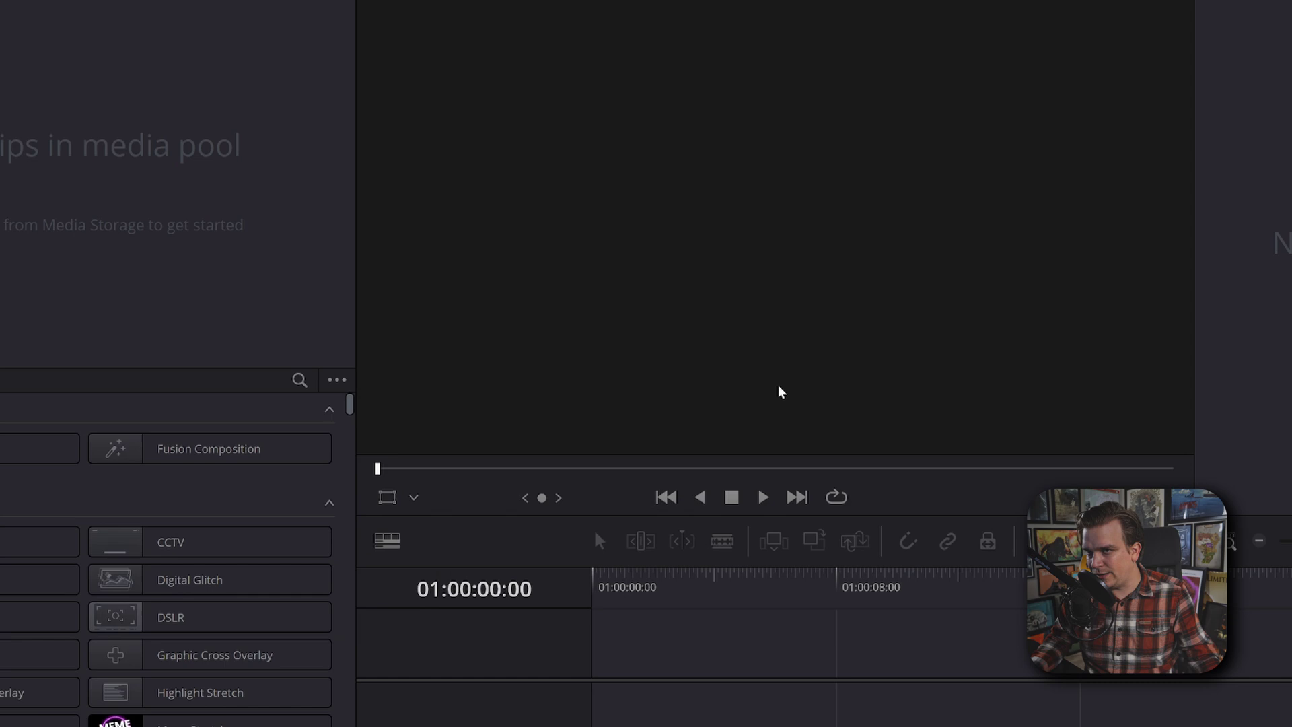
Create a new timeline named 'demo' from the media pool
right_click(270, 129)
click(730, 133)
text(demo)
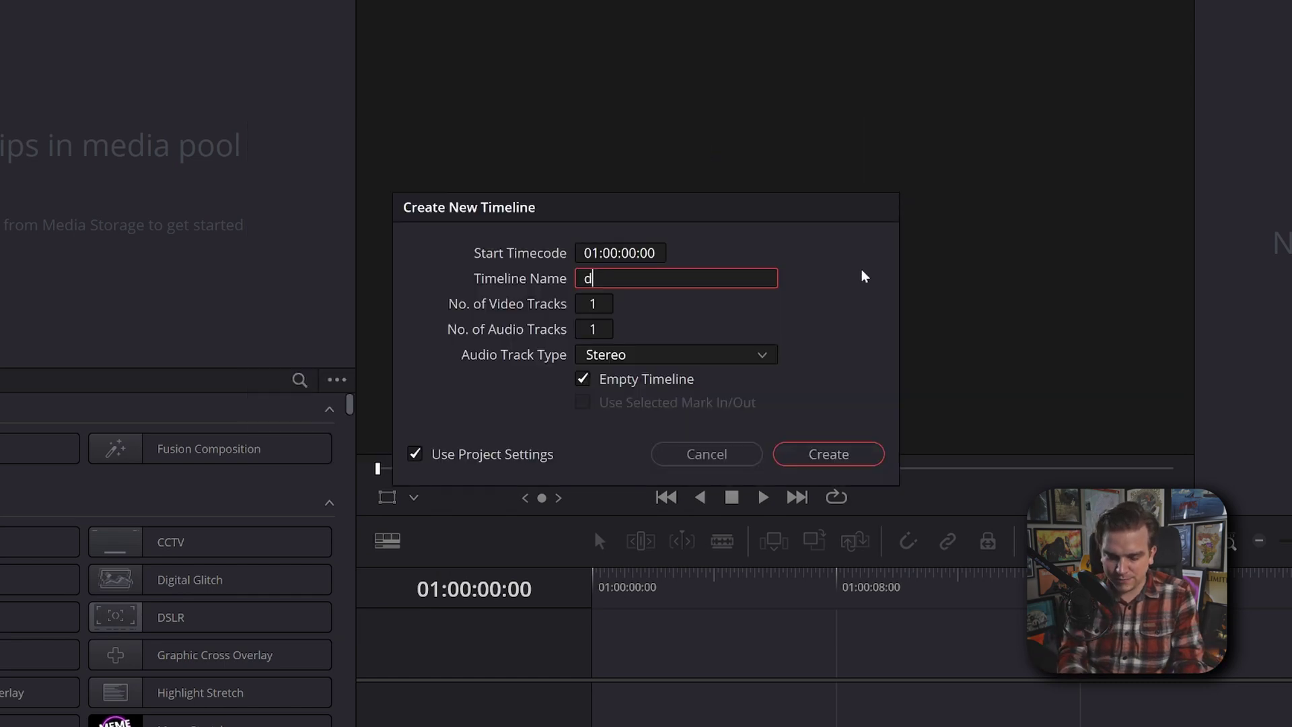
key(Return)
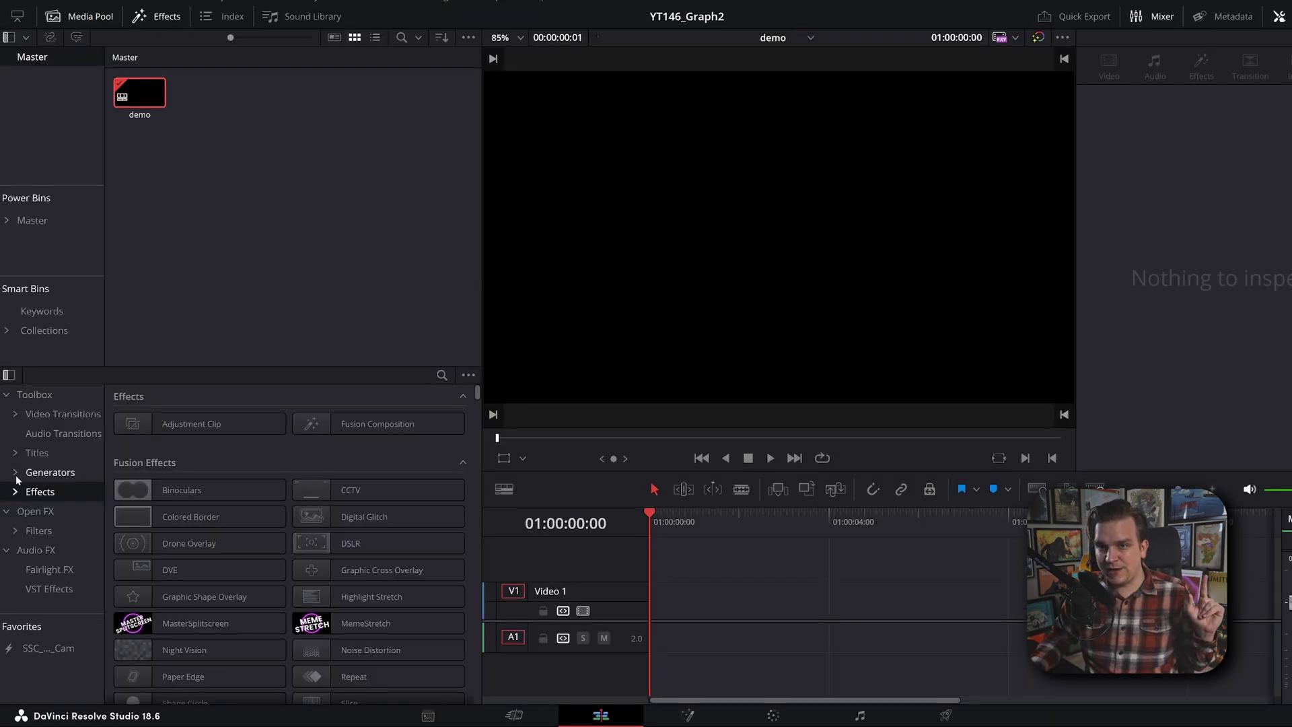
Place the SSC_Graph1 generator from Generators > Graphs on Video 1 and preview it
click(15, 472)
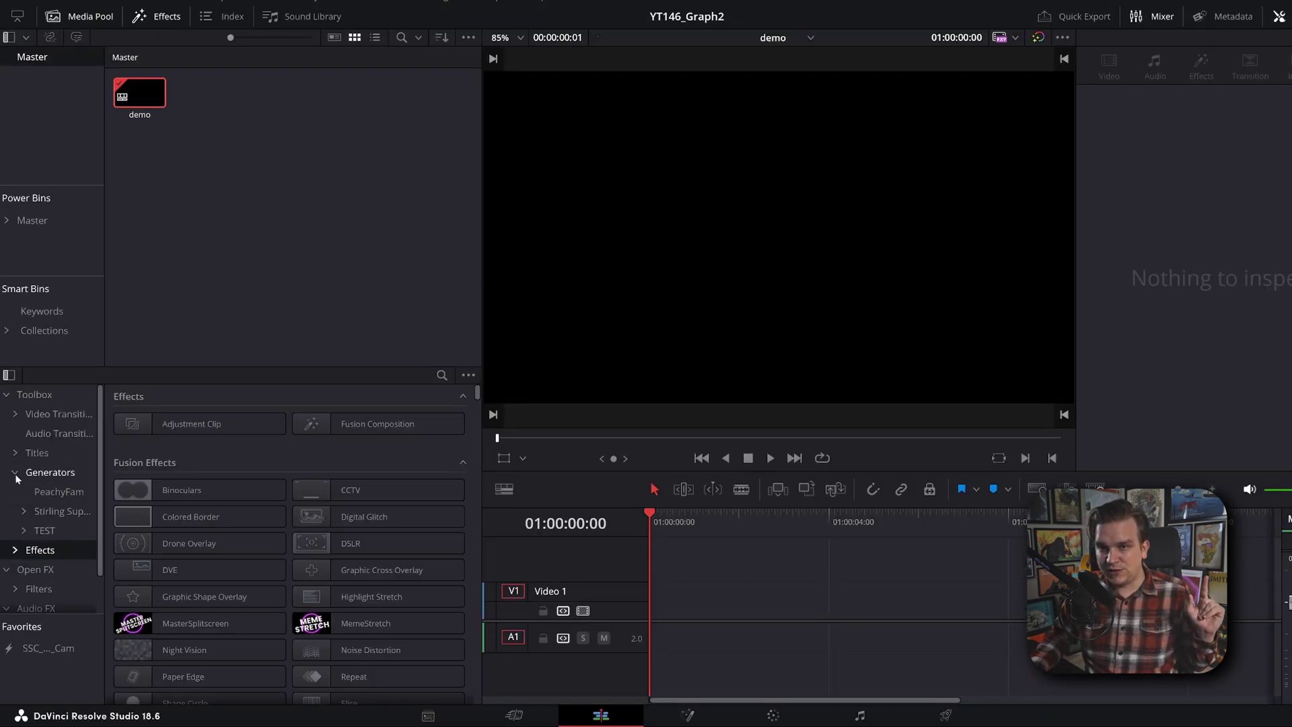
click(24, 511)
click(56, 530)
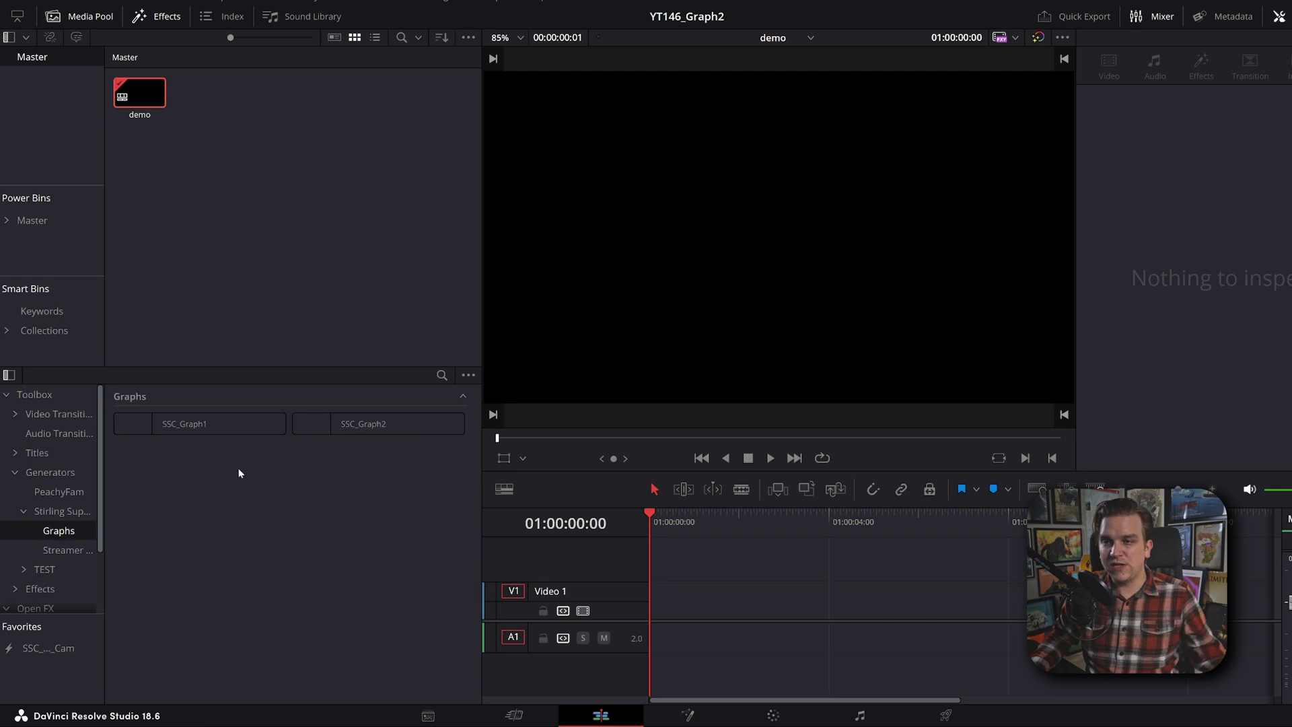
drag(182, 421, 647, 612)
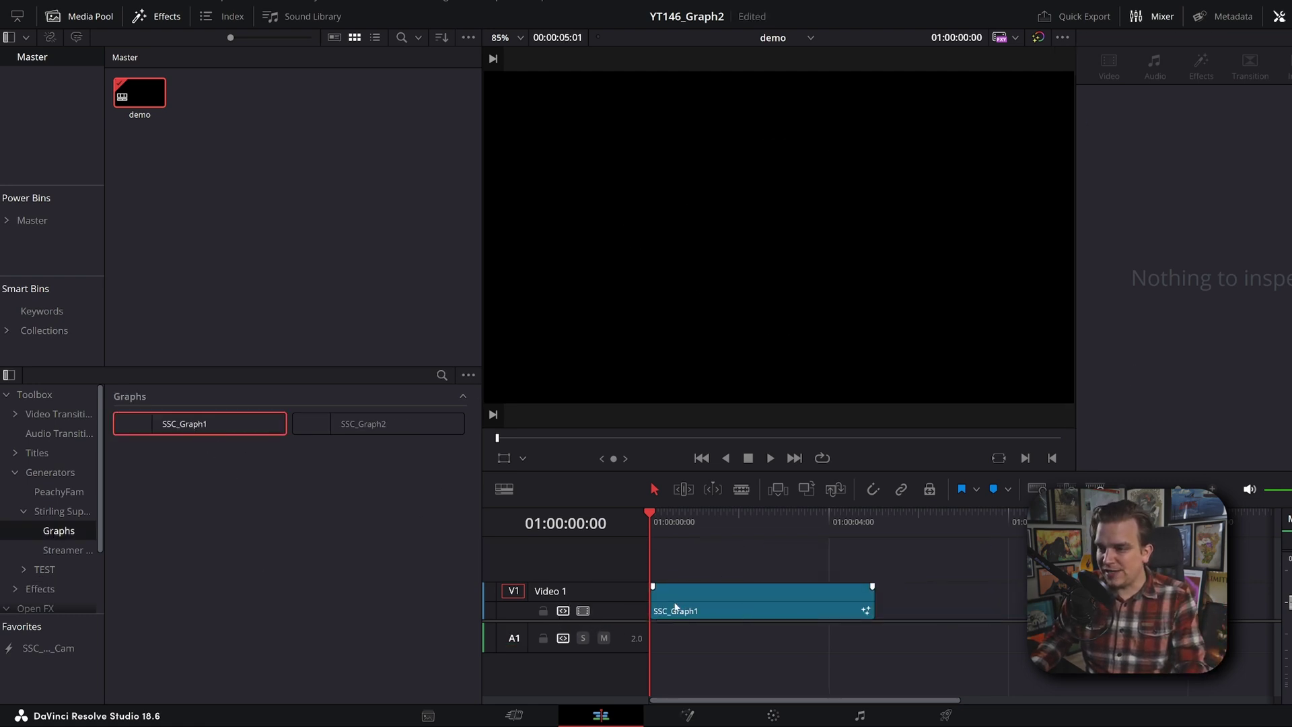
key(space)
key(space)
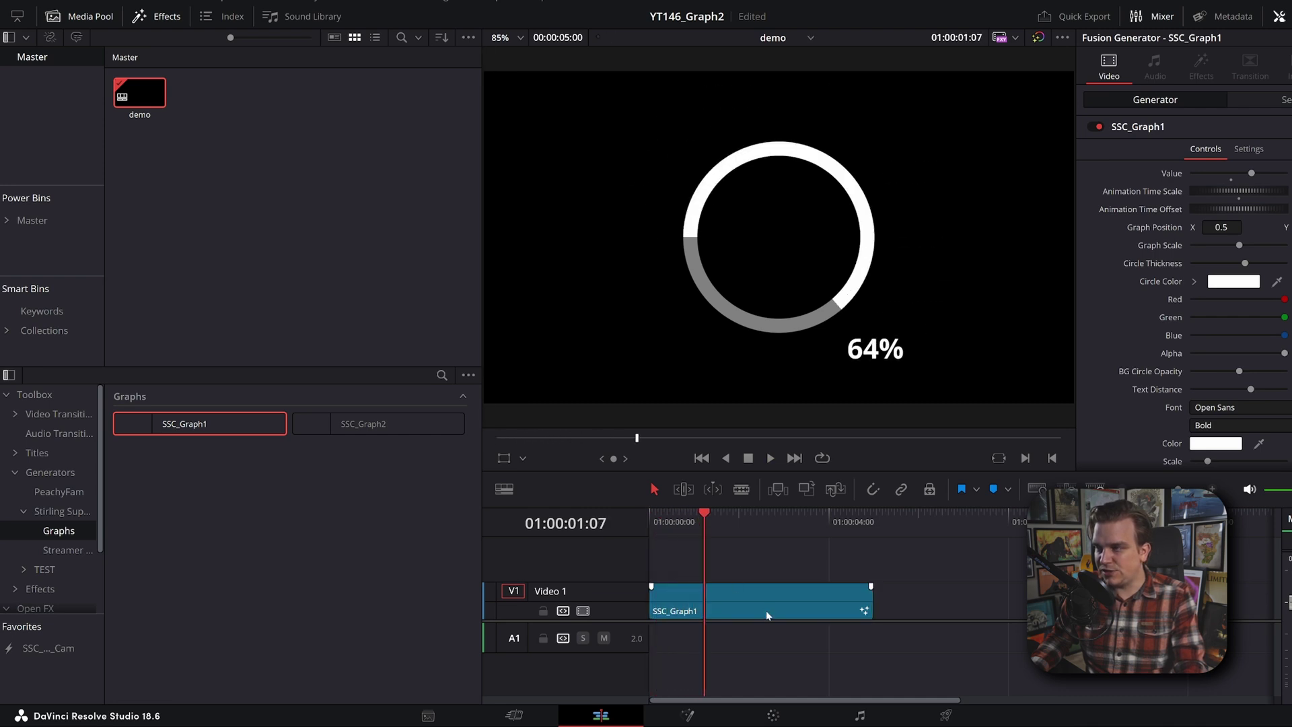
Lower the circular graph to about 41%, then delete the SSC_Graph1 clip from Video 1
drag(1255, 174, 1231, 174)
drag(949, 612, 799, 641)
key(Delete)
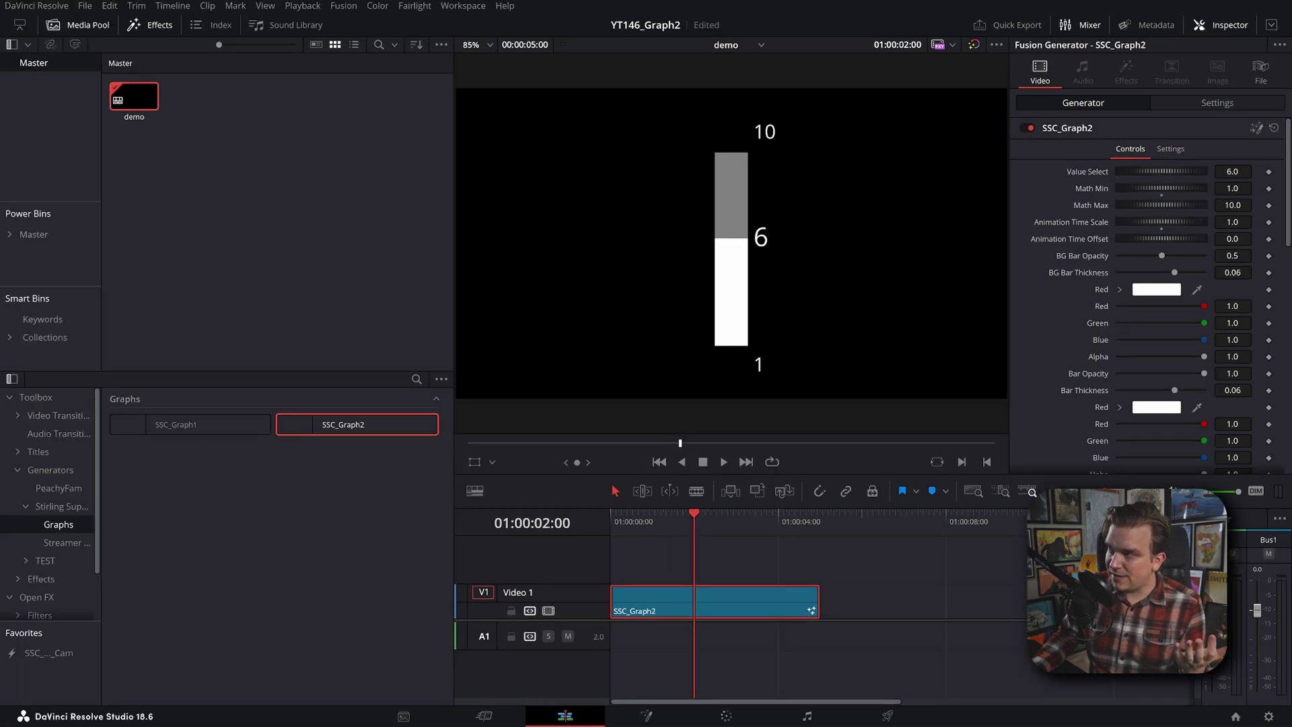
Try the bar at Value Select 5 with Math Min 4 and Math Max 20
click(1231, 188)
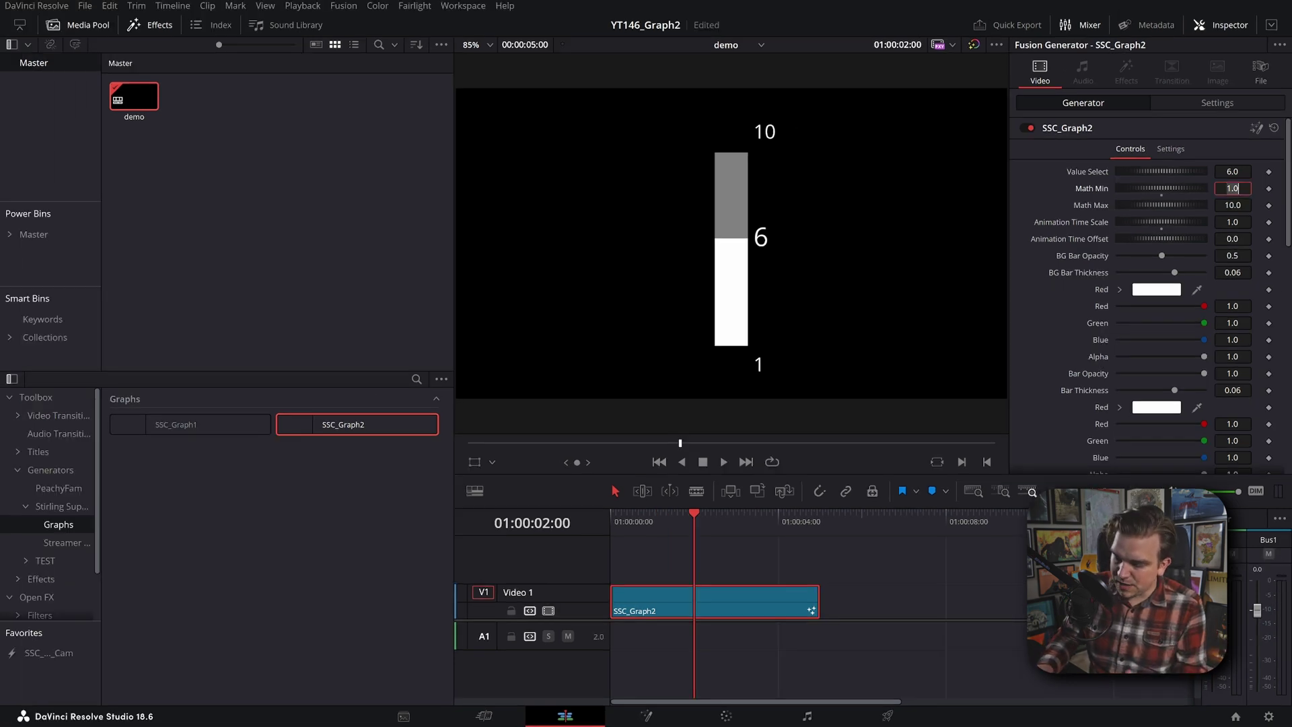
key(Tab)
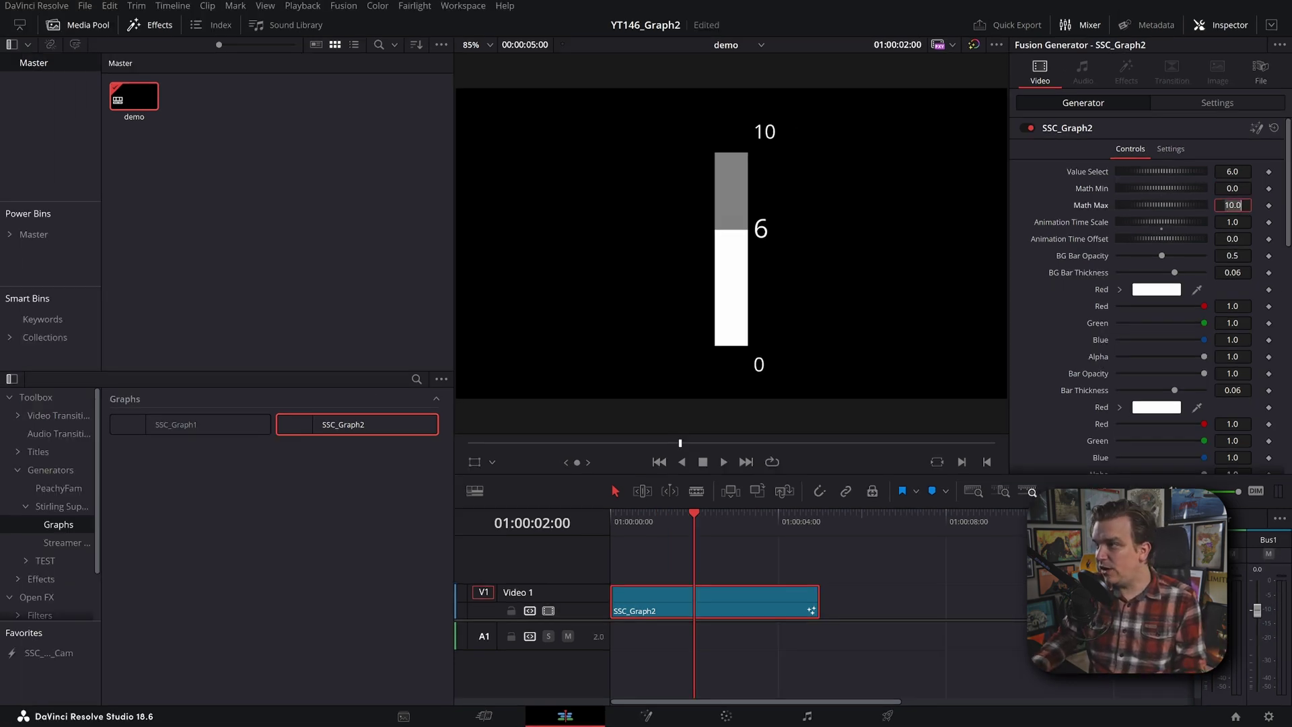
click(1232, 172)
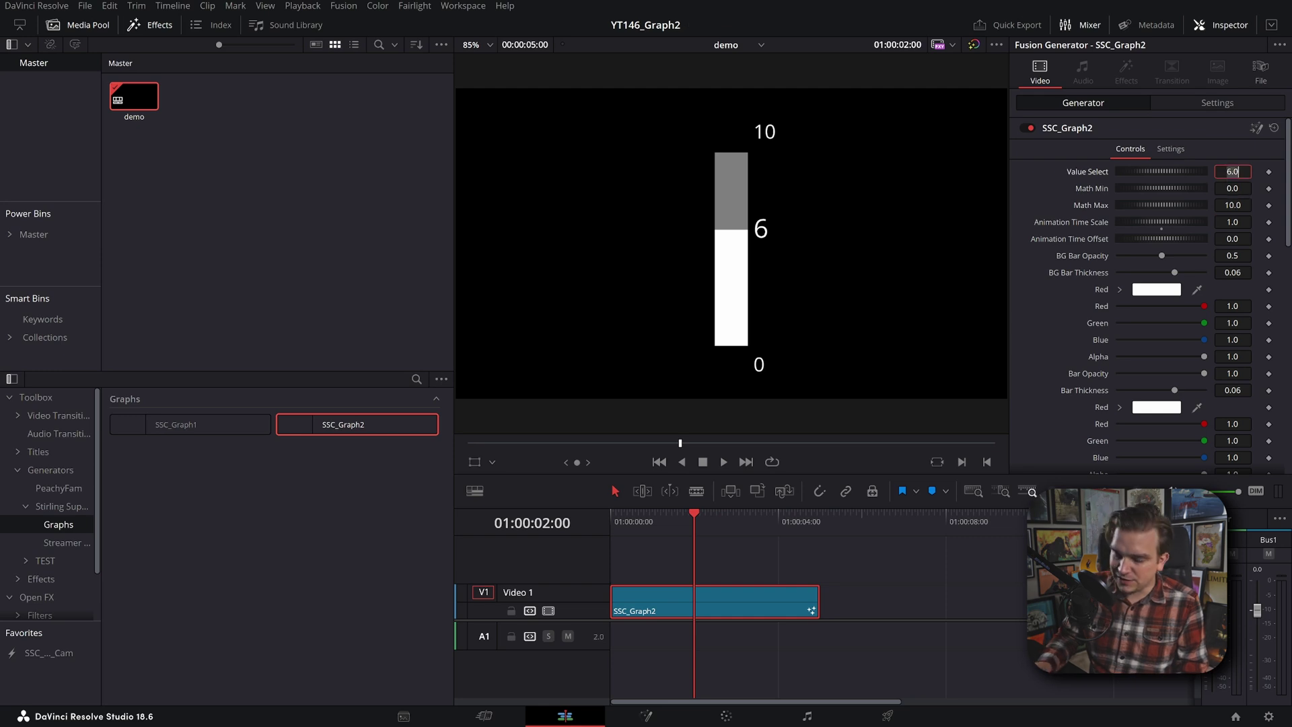
text(5)
key(Tab)
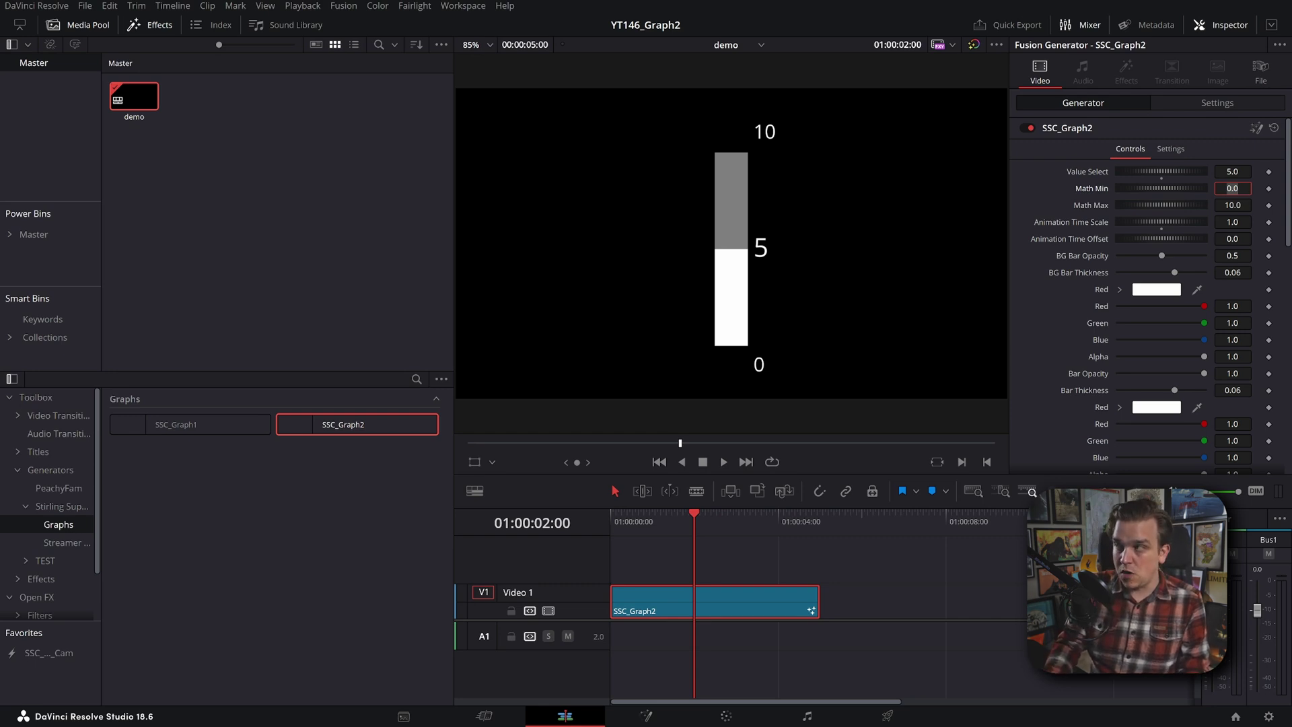
key(Tab)
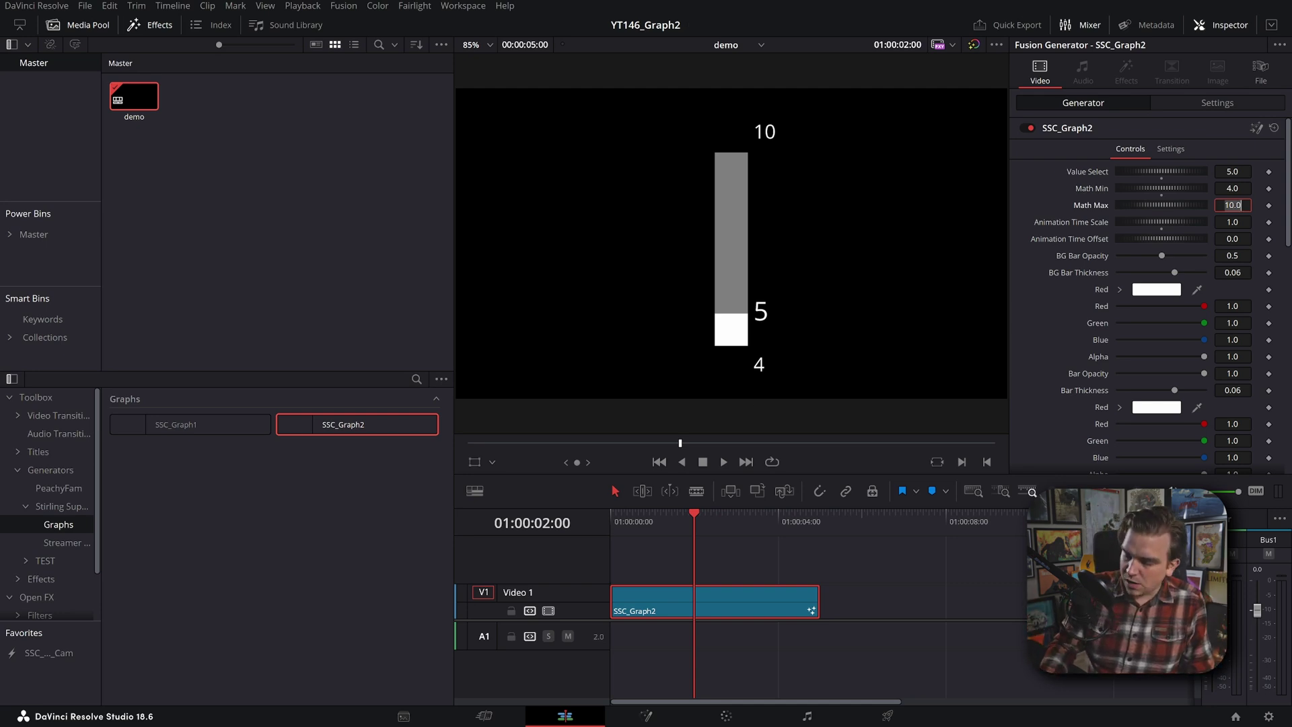
key(Tab)
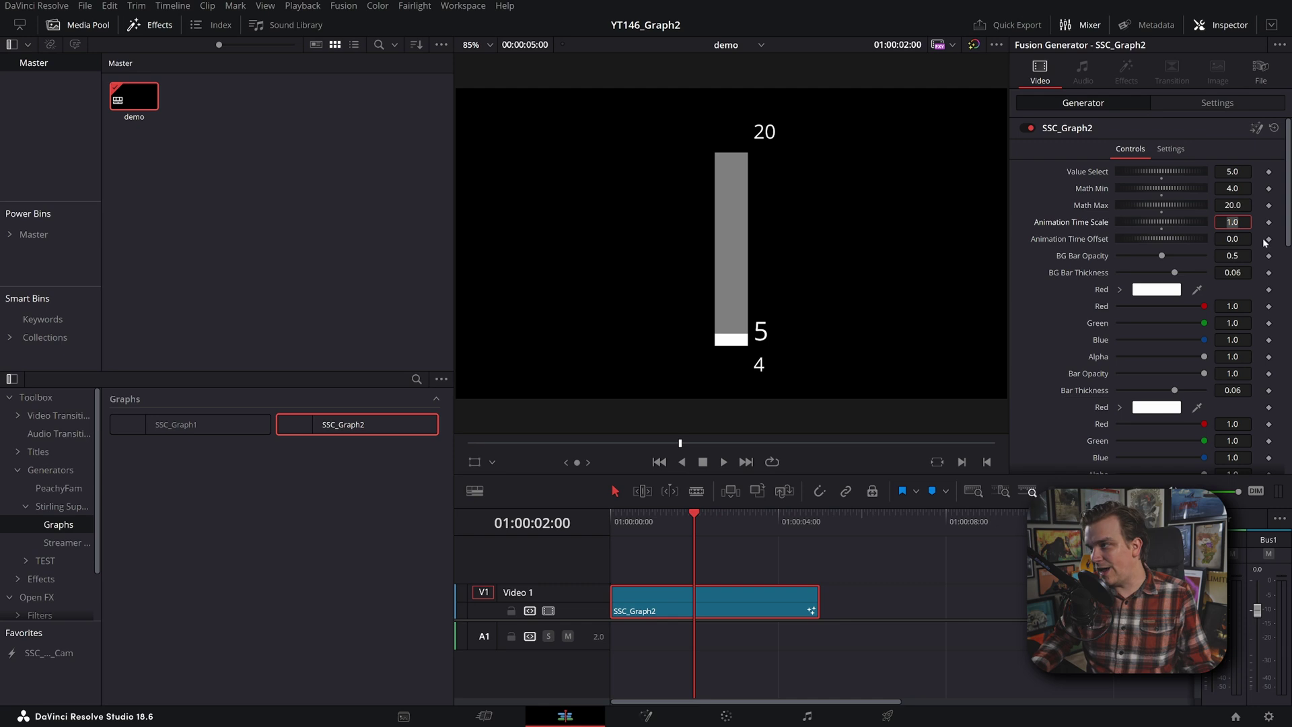
Raise Value Select to 10, reset Math Min to 0 and commit Math Max 20
click(1232, 172)
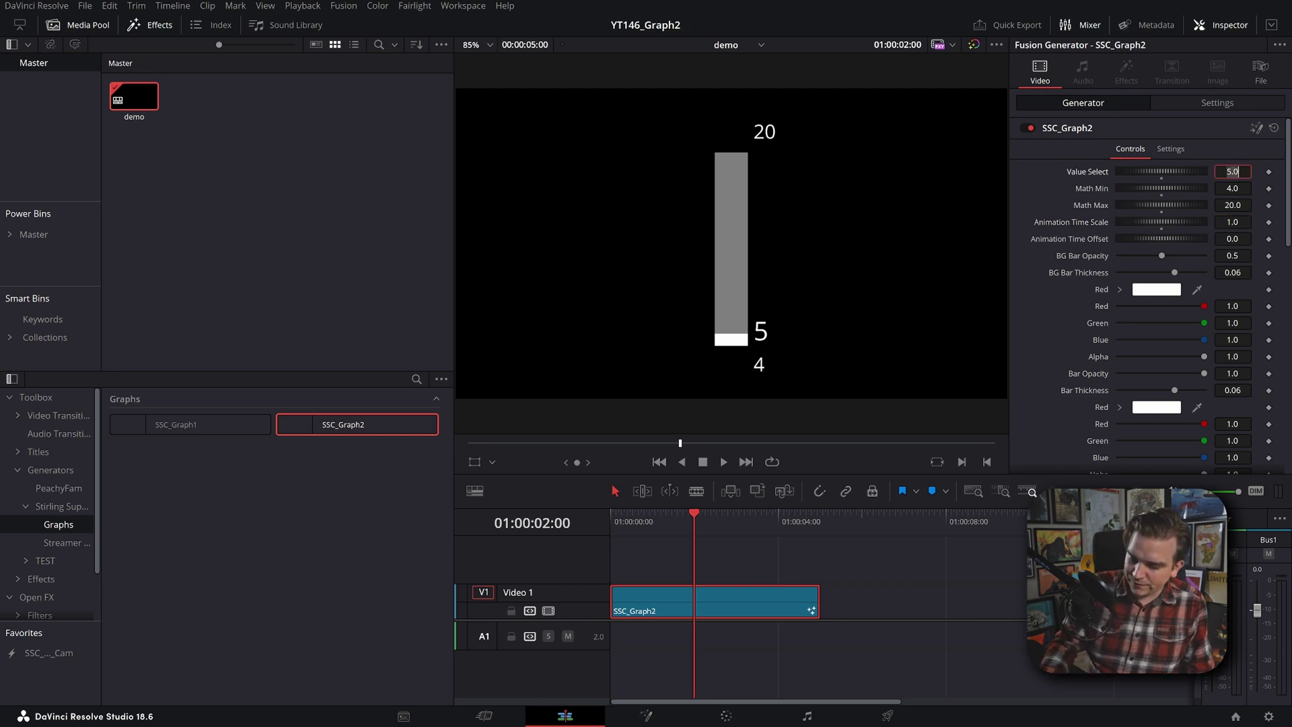
key(Tab)
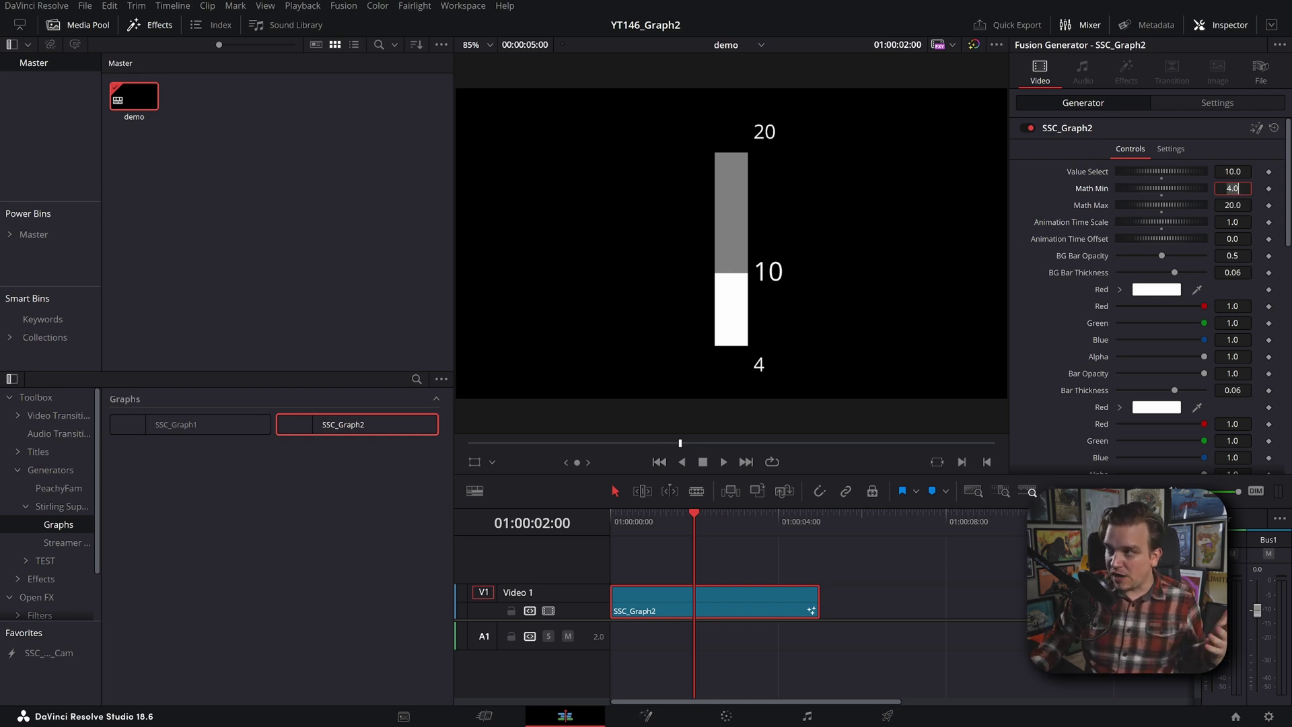
text(0)
key(Tab)
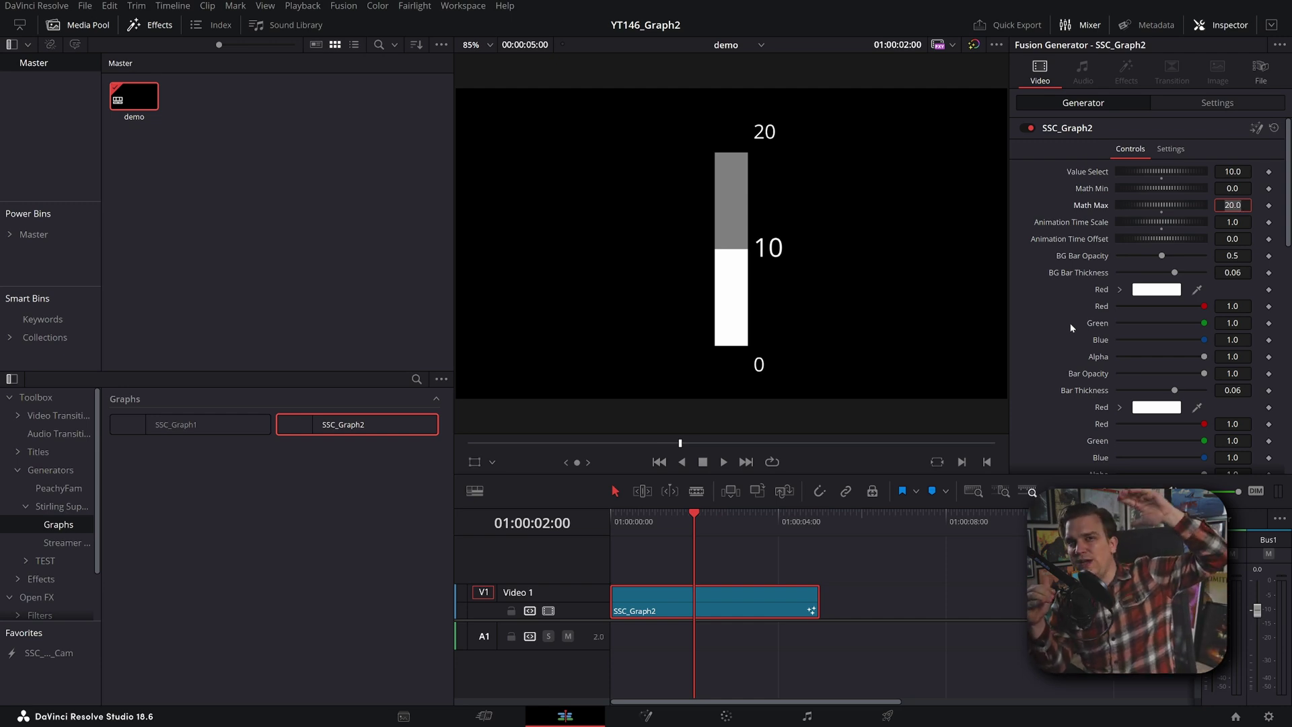
key(Return)
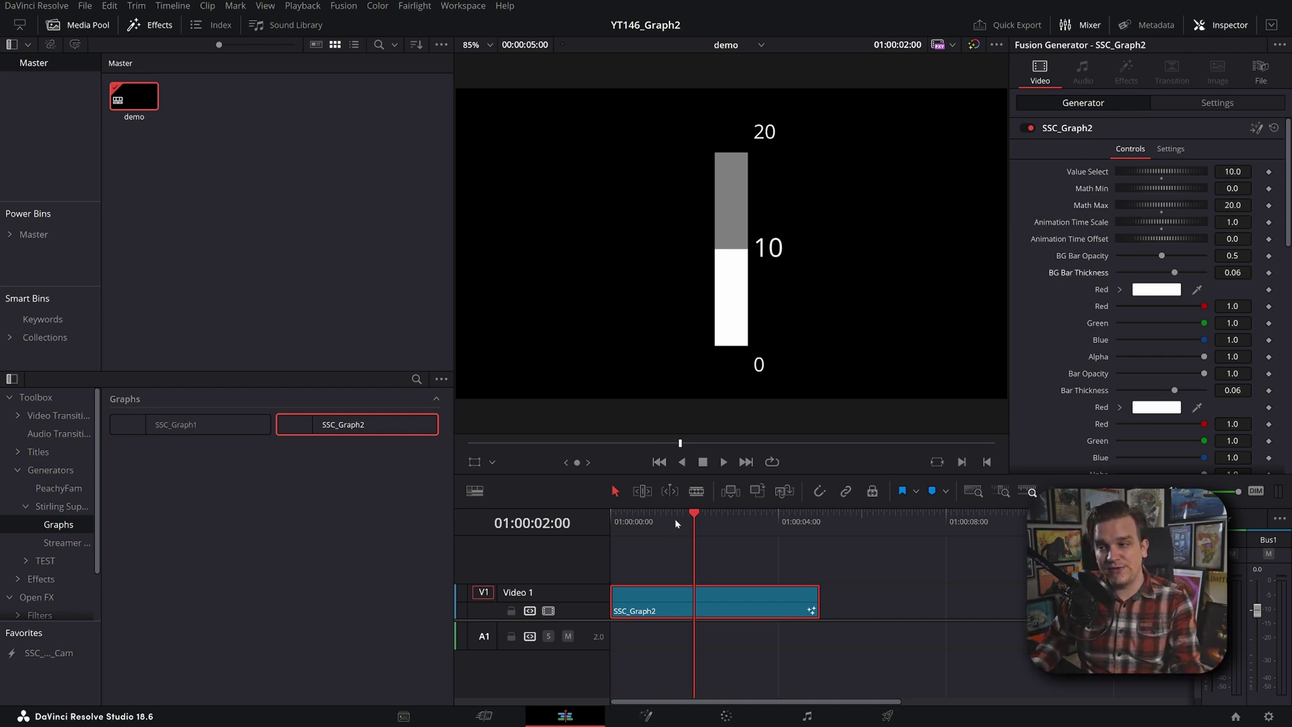
Play the bar animation from the start and nudge the Animation Time Offset slightly
drag(668, 523, 603, 547)
click(675, 564)
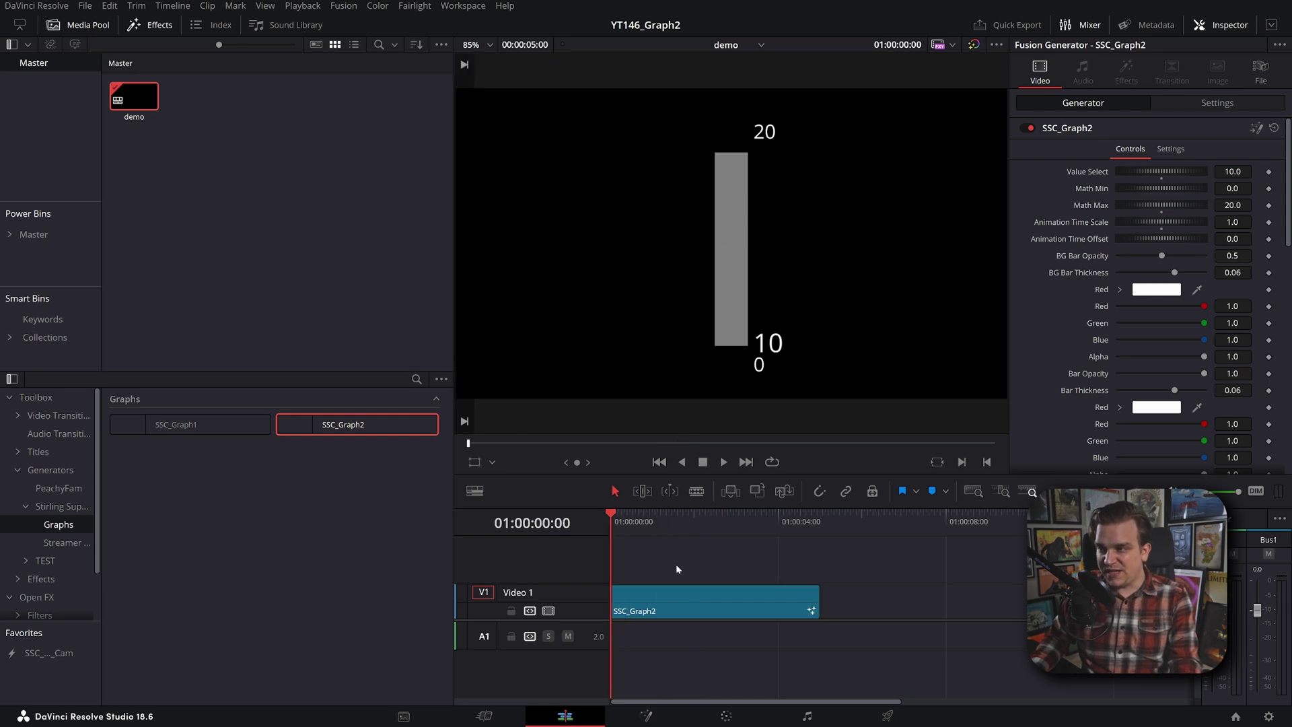
key(space)
click(643, 519)
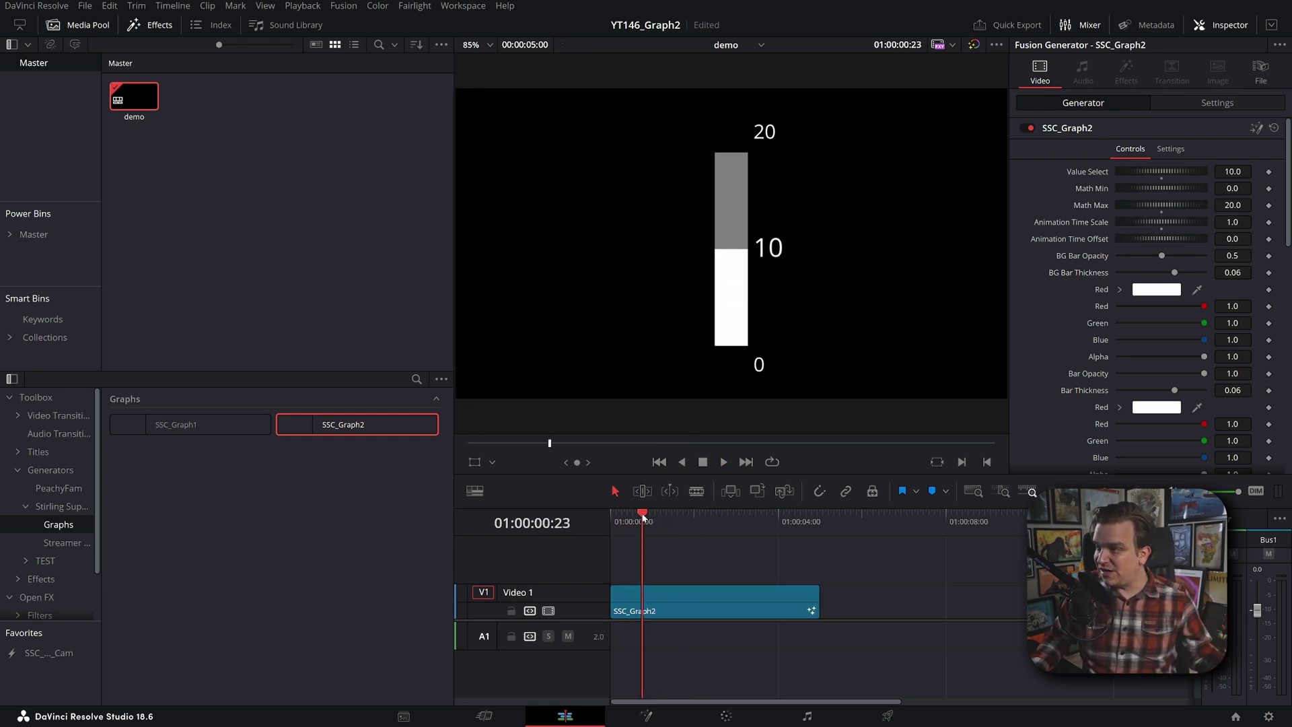
drag(1231, 239, 1251, 239)
key(space)
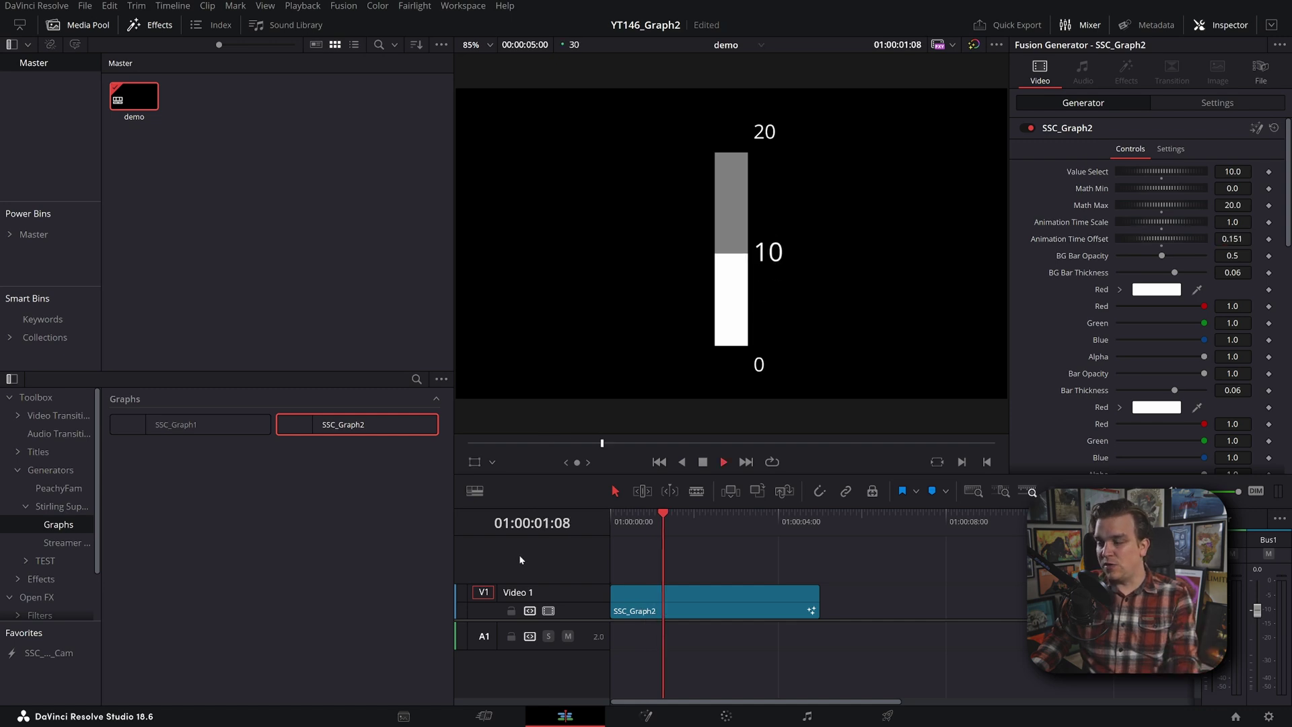
key(space)
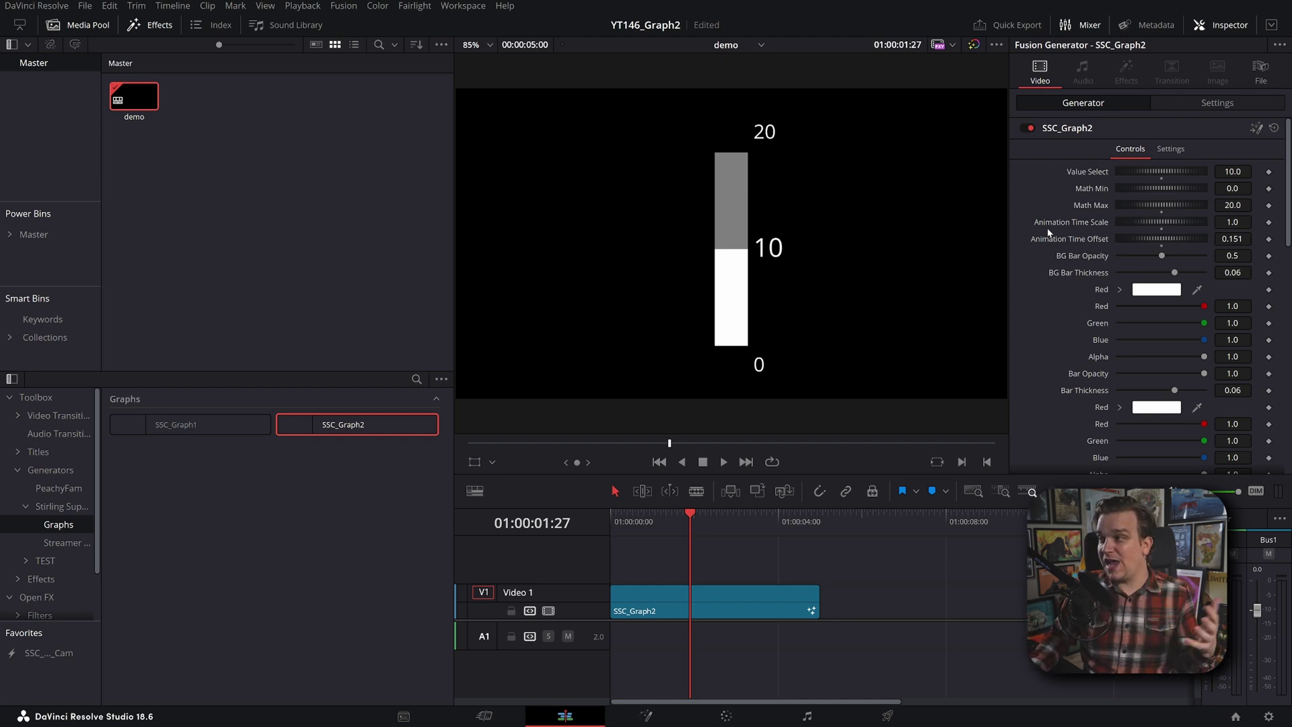
Slow the animation to a 0.5 Animation Time Scale and preview it
click(1233, 222)
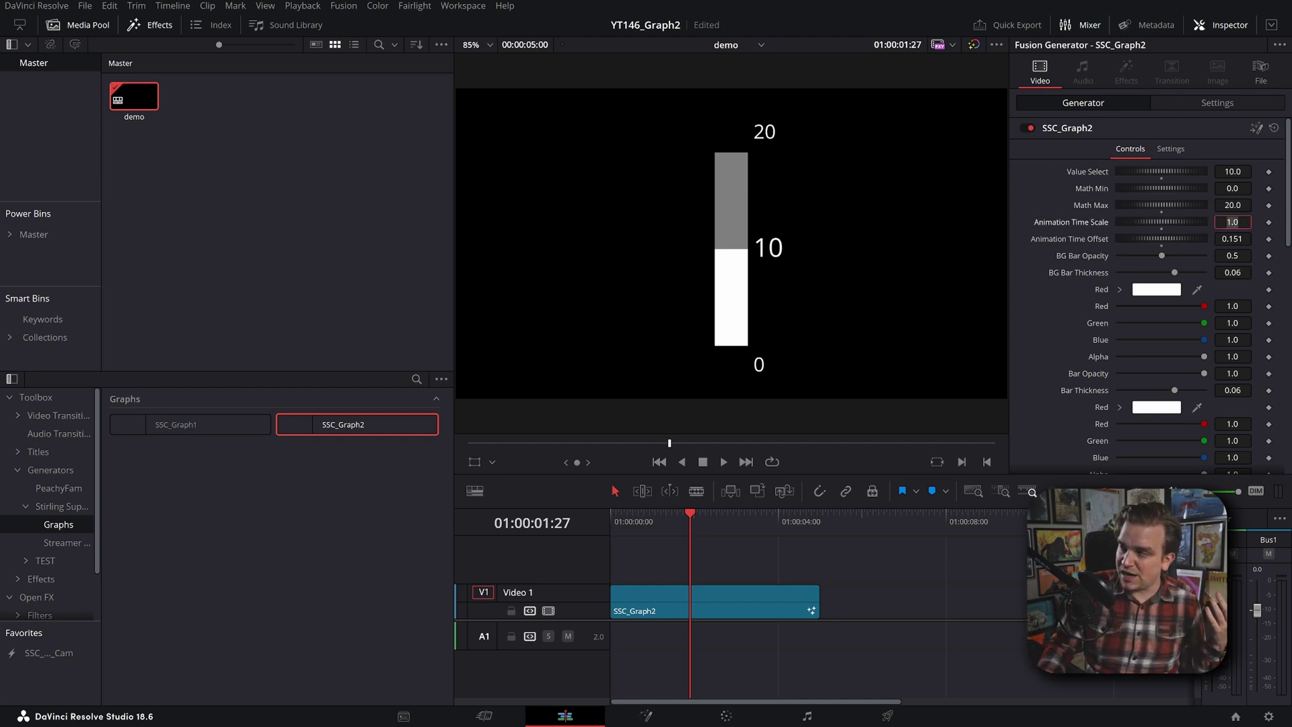
text(0.5)
key(Tab)
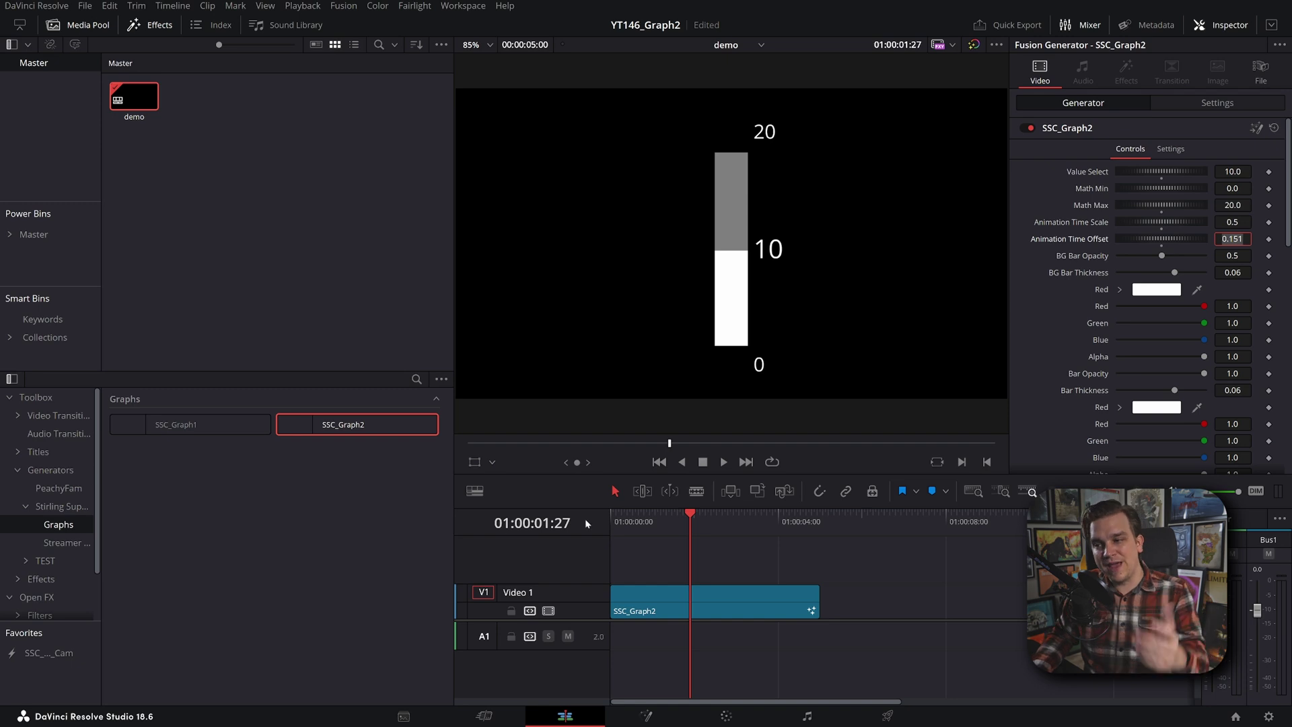
click(629, 518)
key(space)
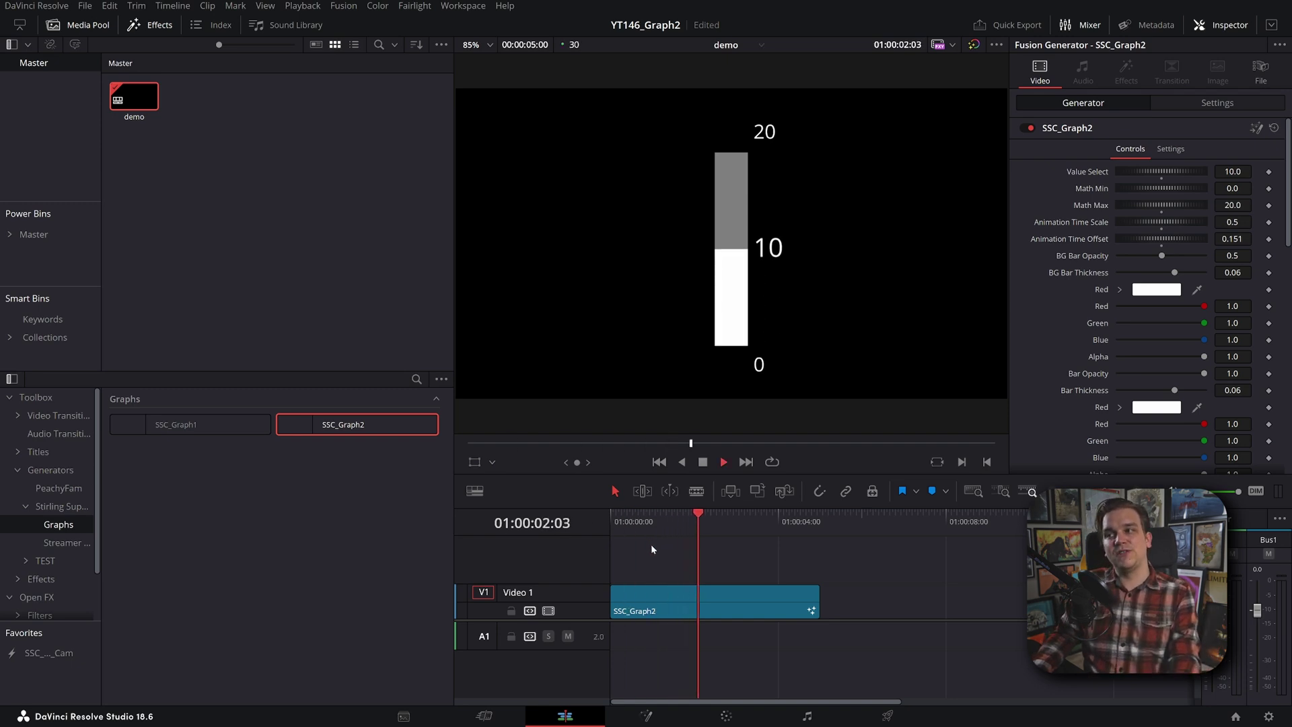
click(652, 544)
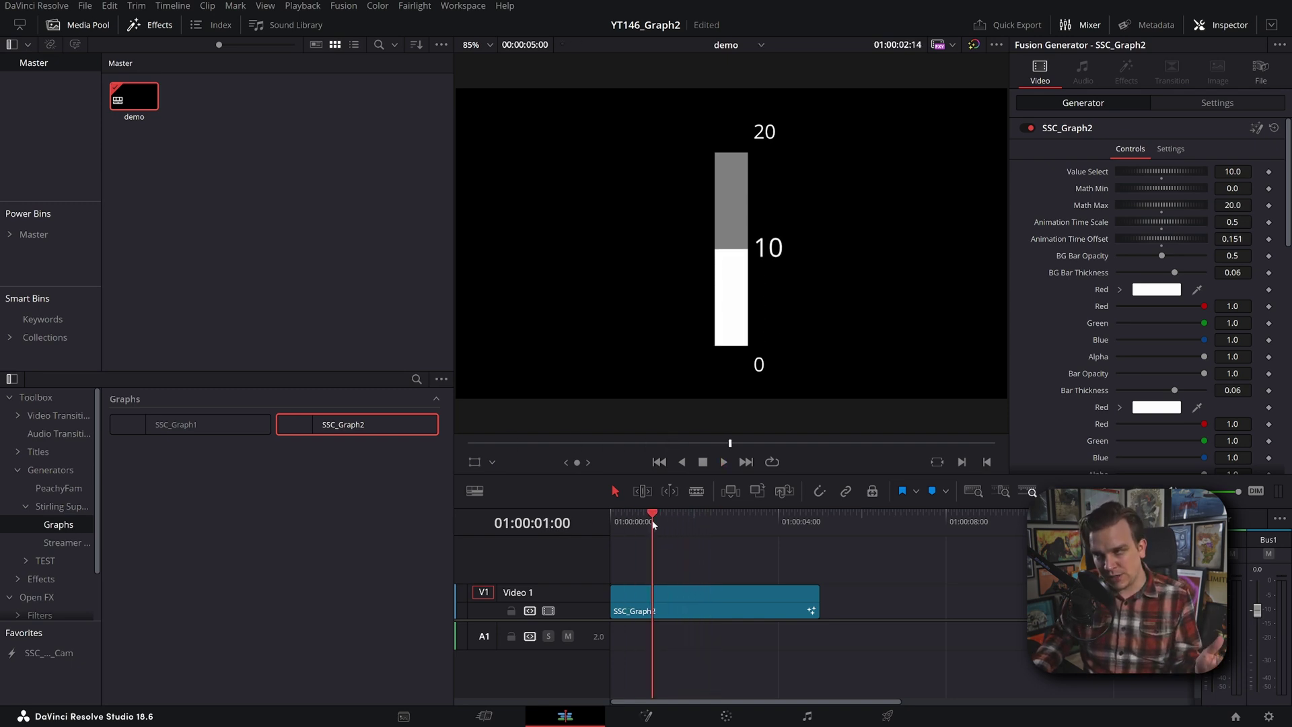
Set Animation Time Scale to 2.0 and replay the bar rising to 10
click(1235, 222)
text(2)
key(Tab)
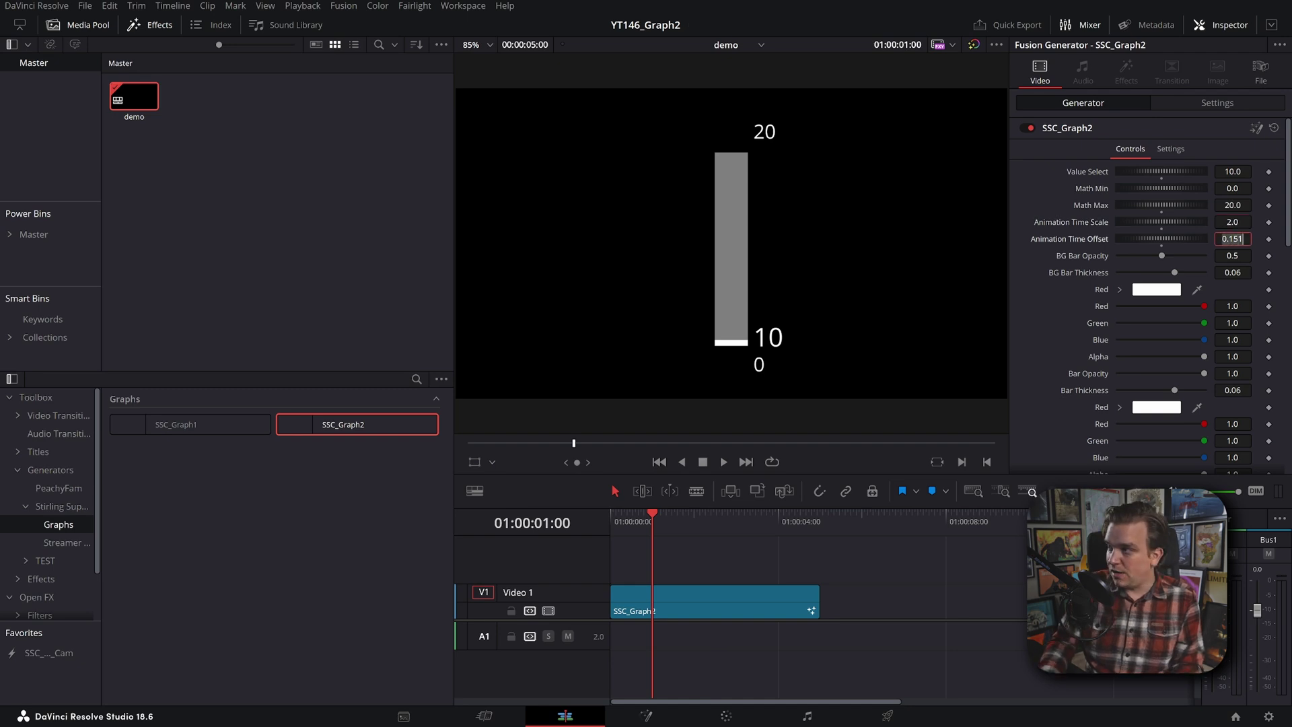
drag(650, 522, 594, 530)
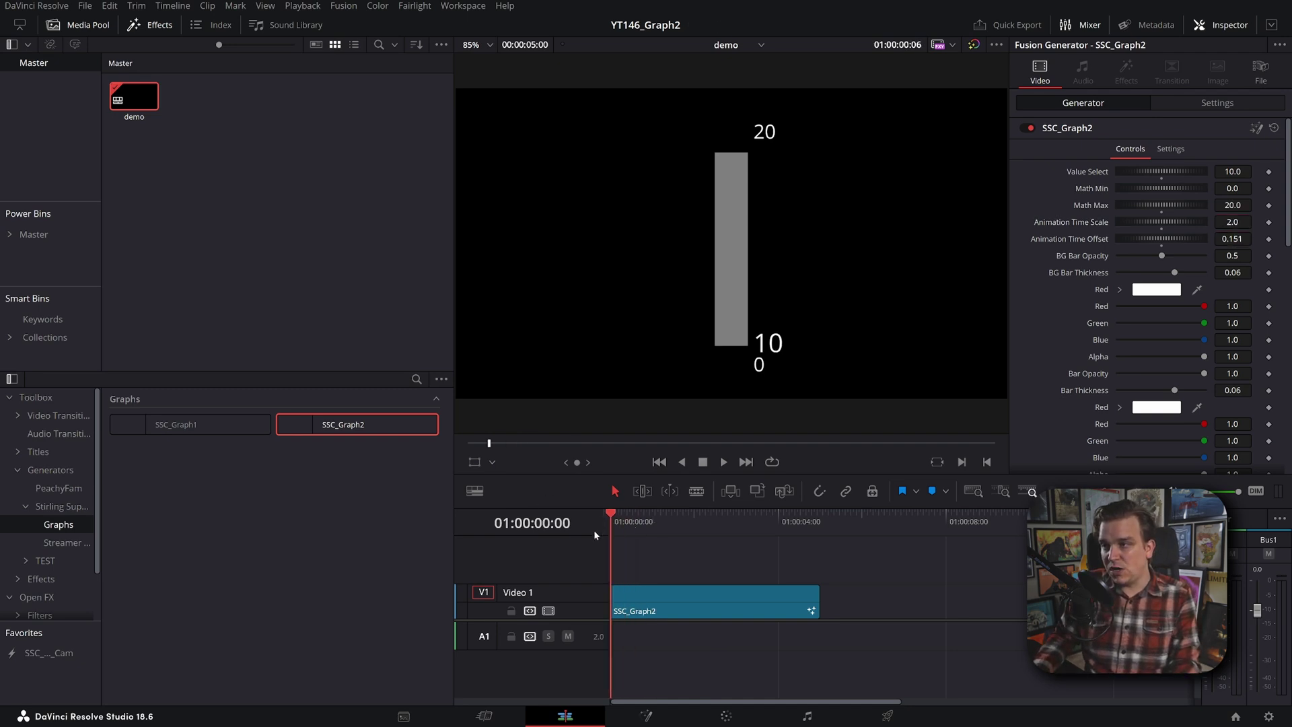
key(space)
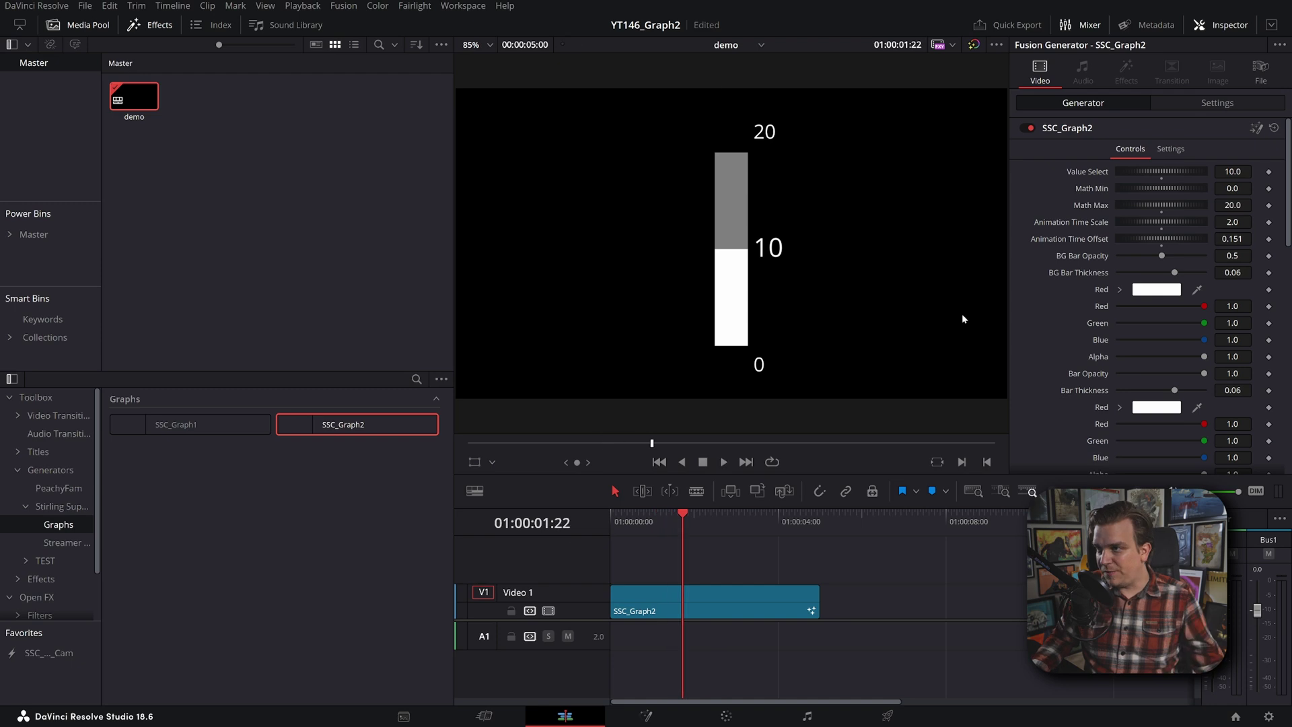
Dim BG Bar Opacity to about 0.3, set BG Green to 0.504, and bar Blue to 0.409
mouse_move(1161, 256)
mouse_down()
mouse_move(1012, 255)
mouse_move(1139, 250)
mouse_up()
drag(1204, 323, 1161, 322)
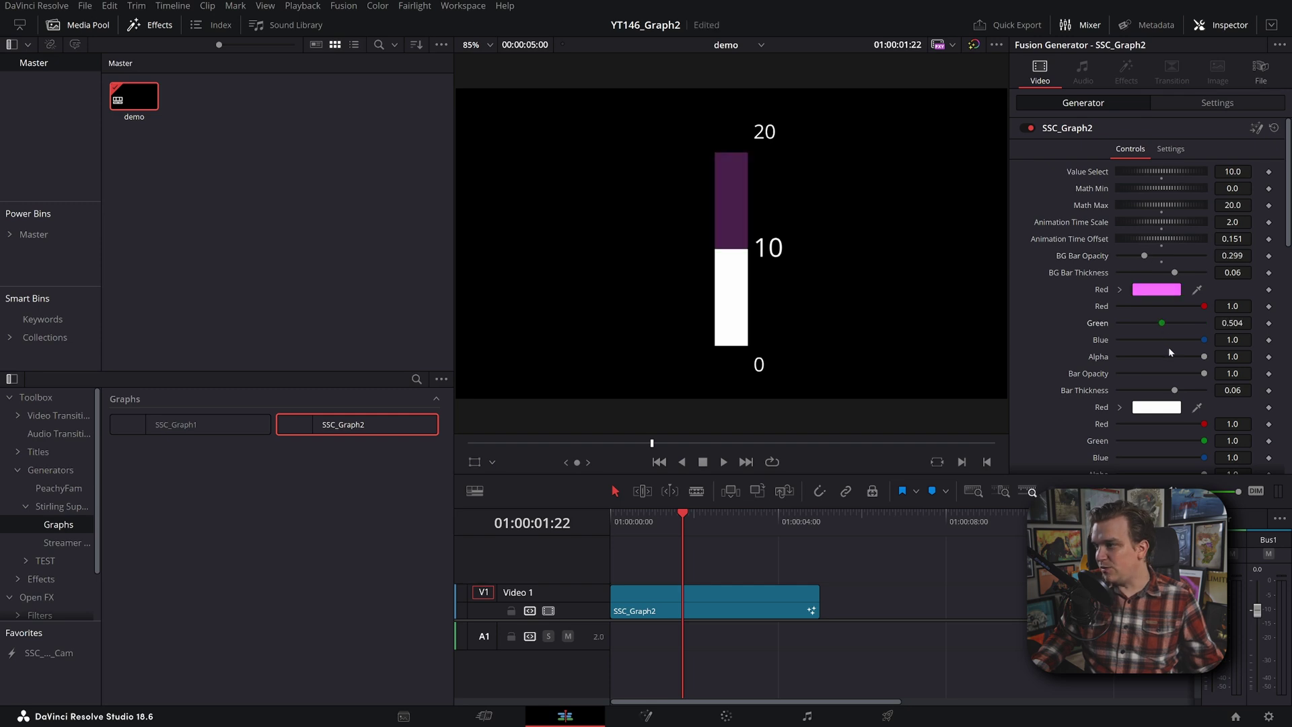
drag(1203, 457, 1153, 457)
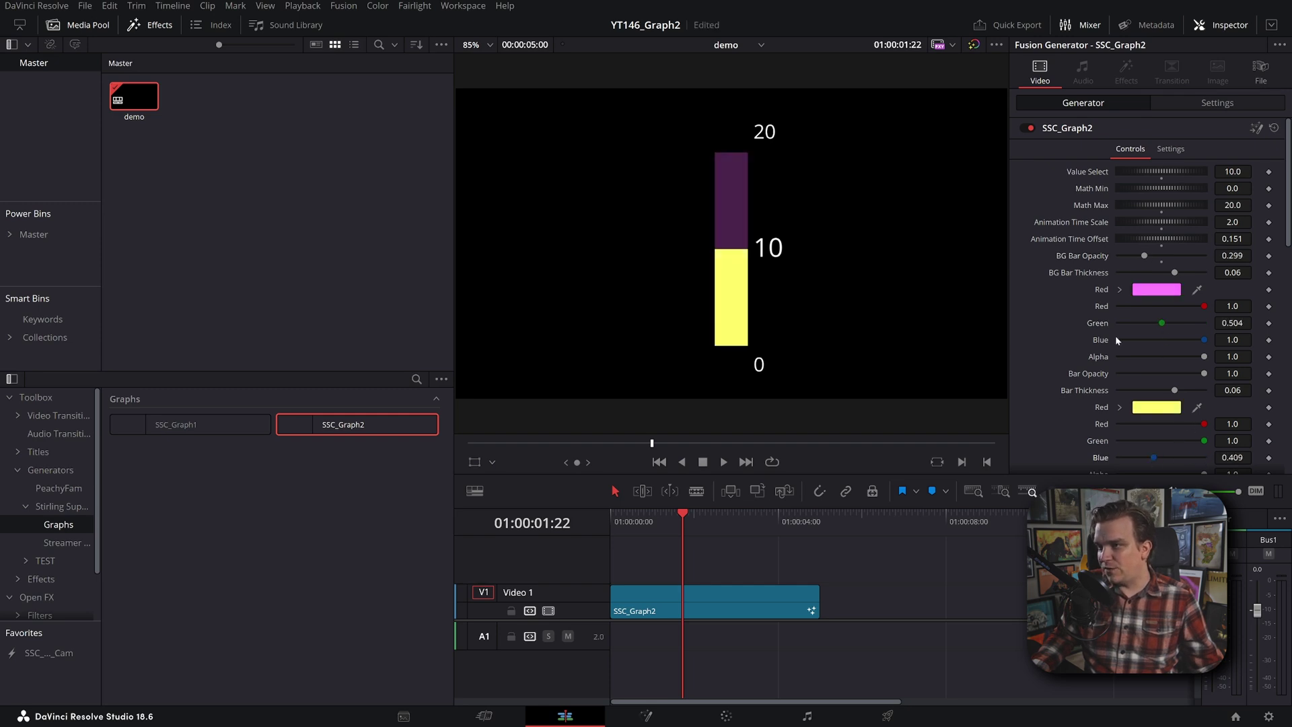
Set the '10' label to scale about 0.15, tracking 1.102, and Noto Serif font
scroll(1156, 248, down, 5)
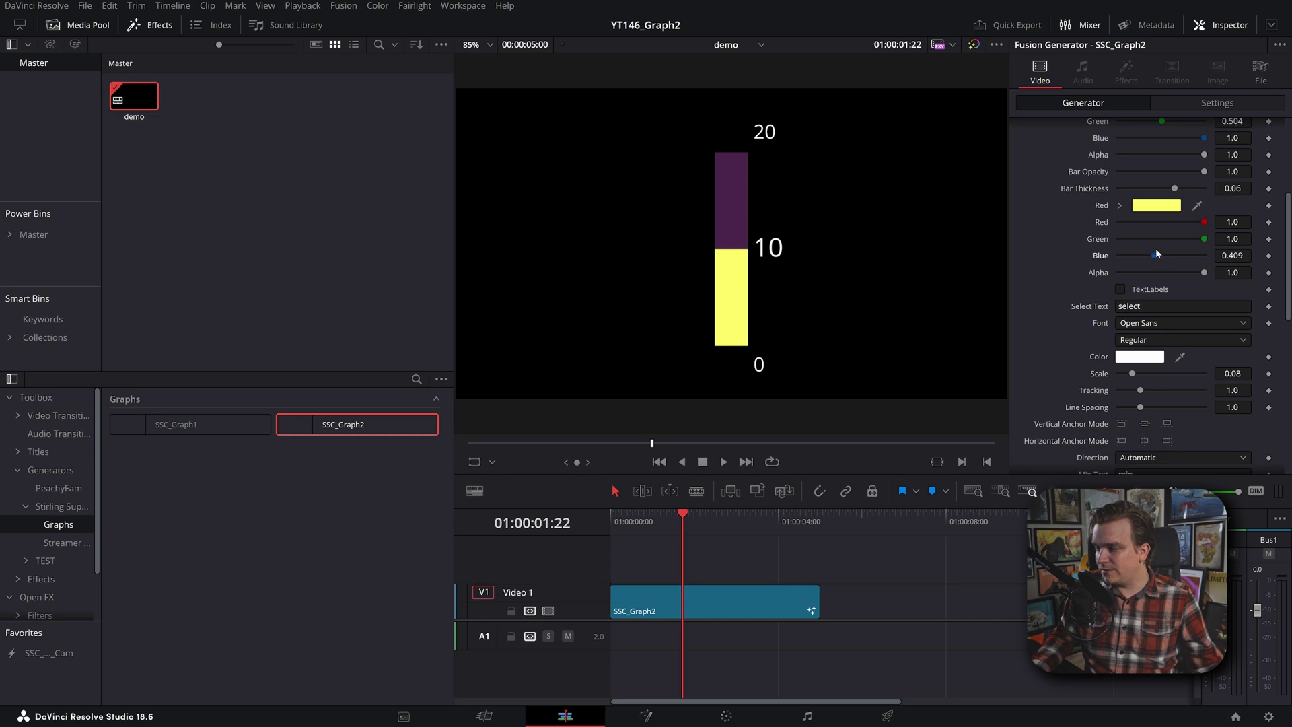
scroll(1156, 249, up, 1)
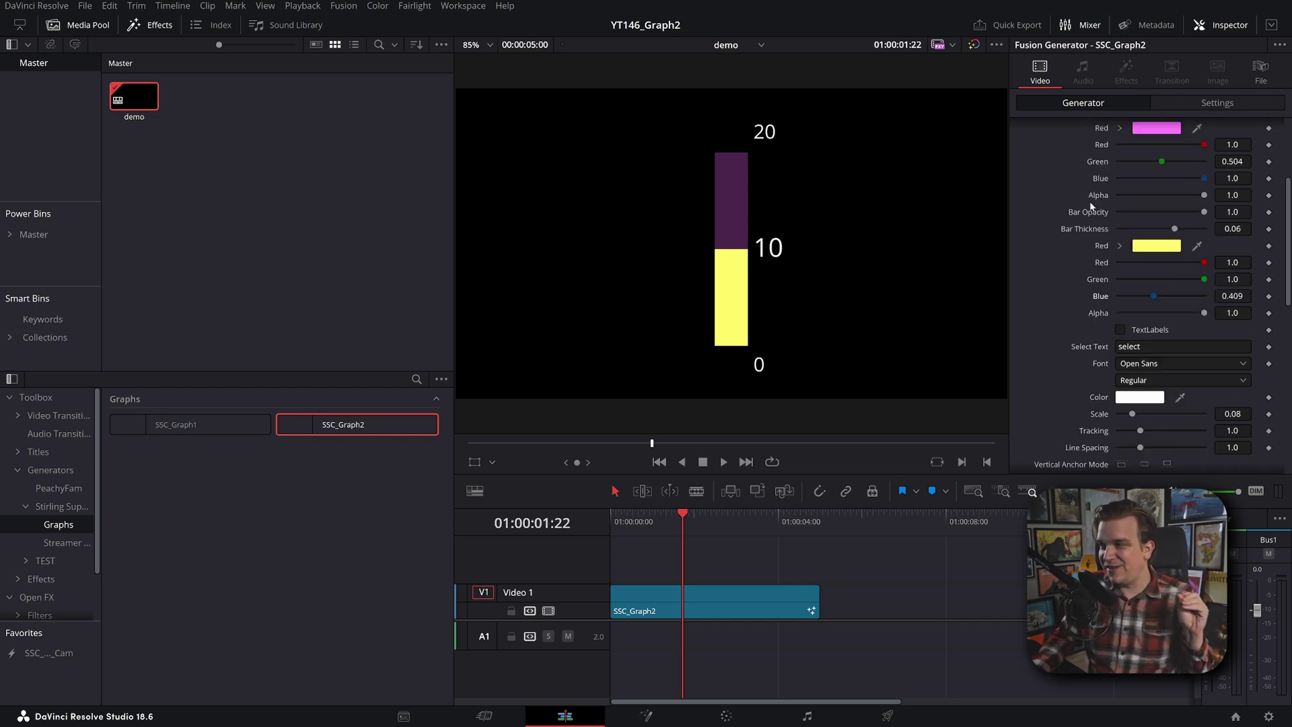
scroll(1153, 292, down, 2)
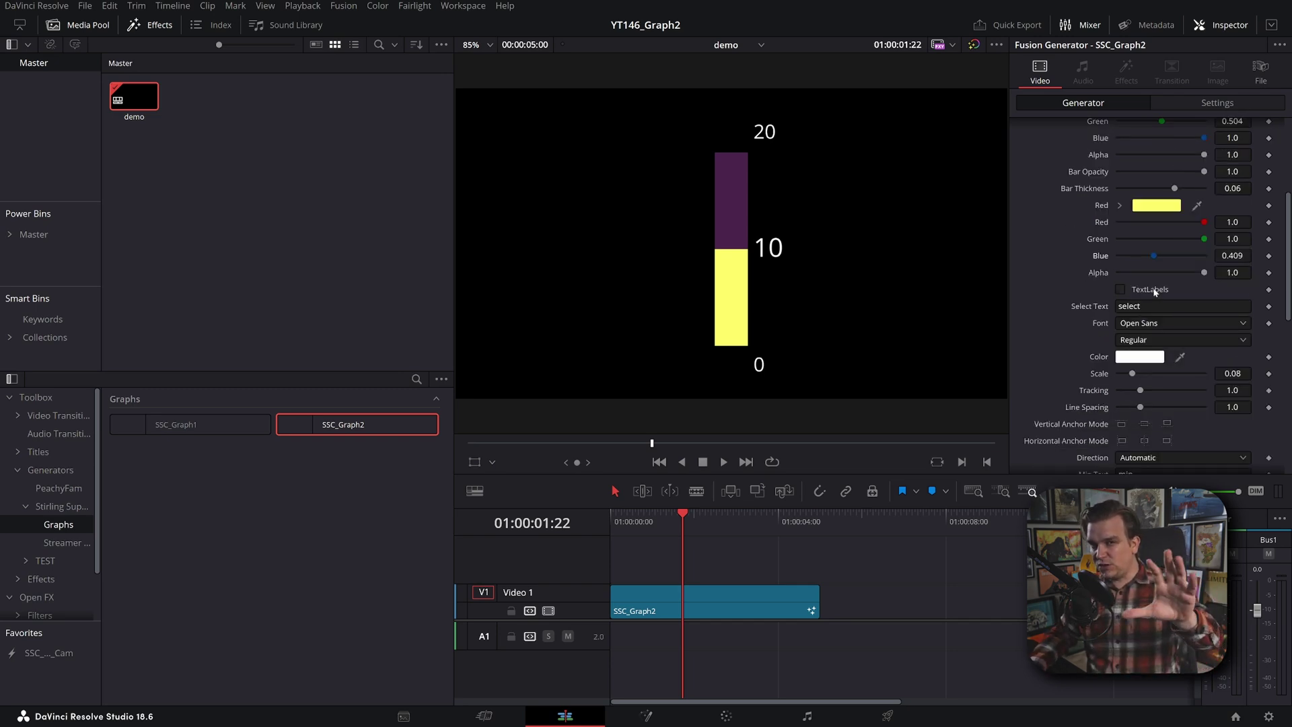
scroll(1049, 228, down, 10)
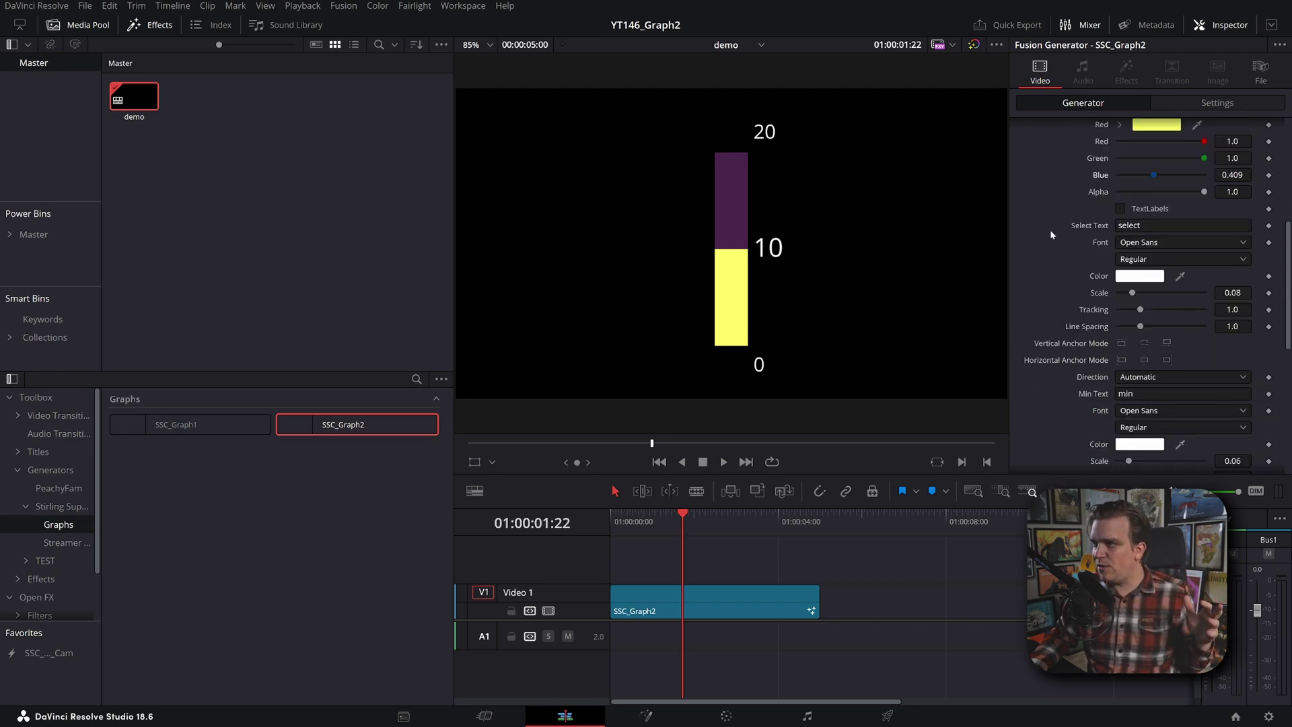
scroll(1049, 255, up, 15)
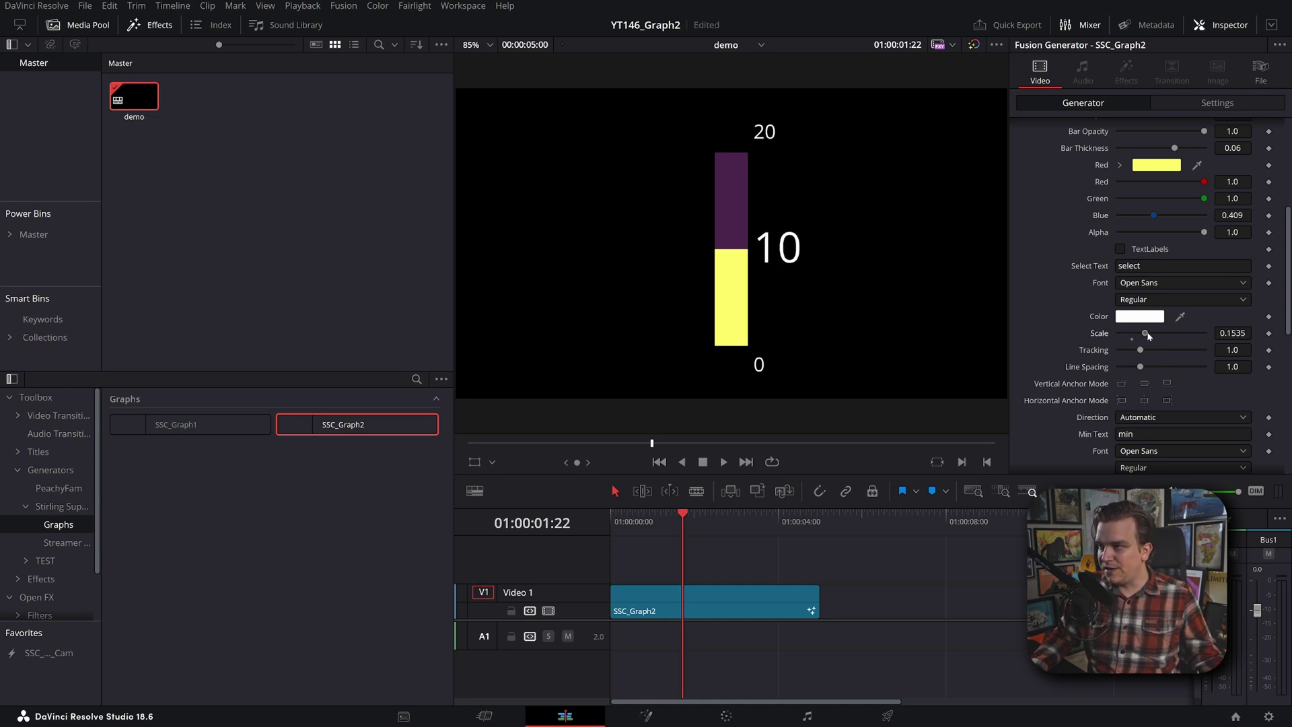
click(1134, 284)
click(1152, 325)
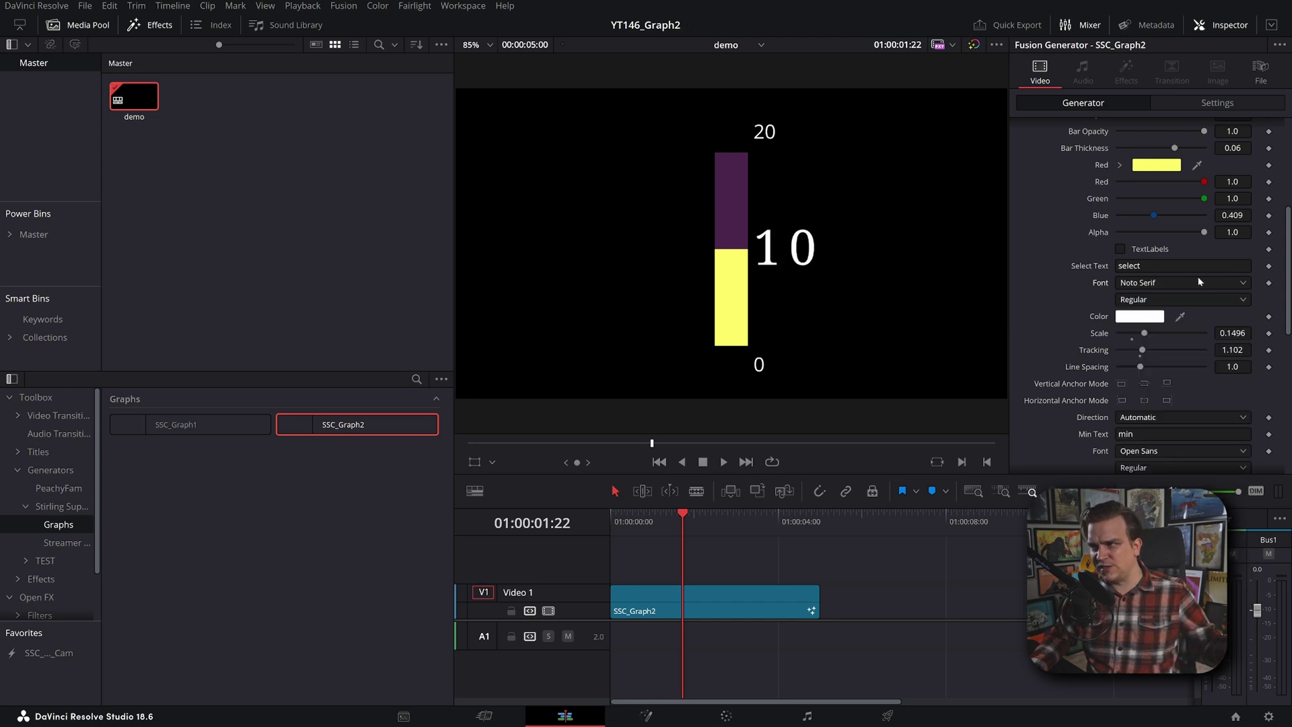
scroll(1160, 350, down, 2)
scroll(1159, 350, up, 3)
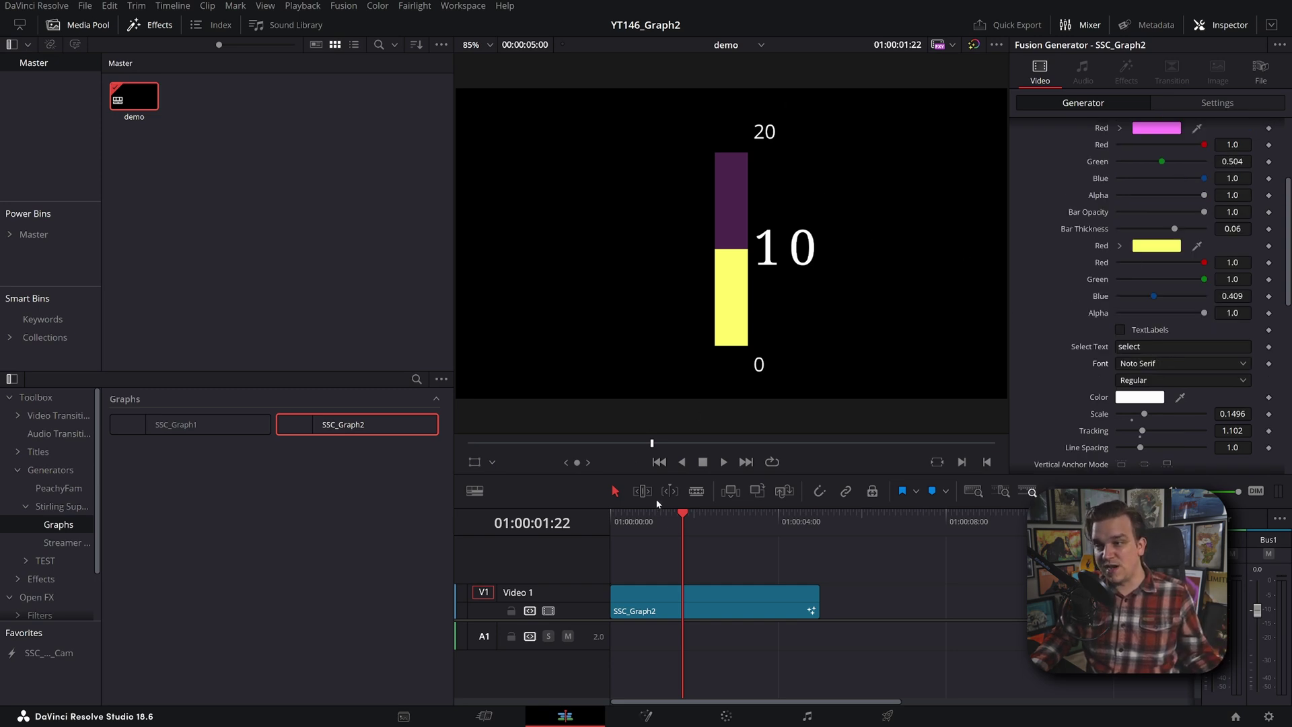
Enable TextLabels for custom 'goal' and '$10' labels, viewing a frame with the bar full
click(616, 521)
drag(615, 521, 697, 536)
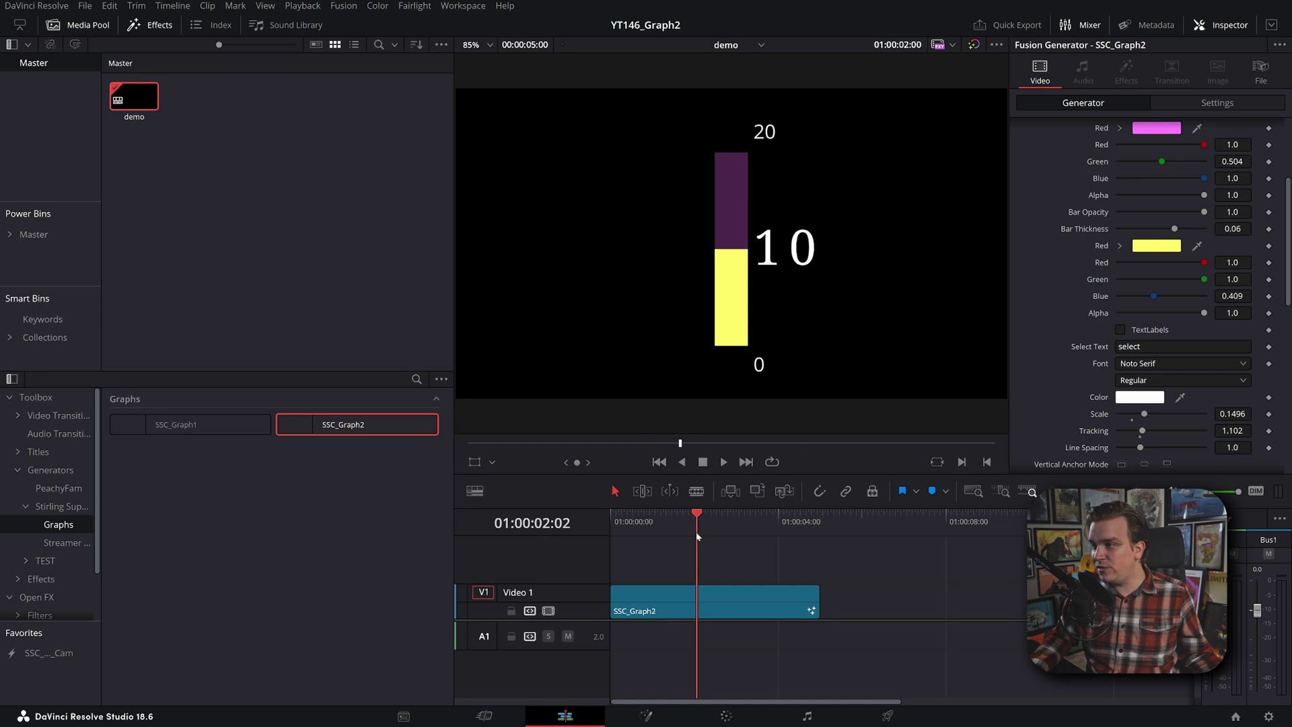
click(1159, 329)
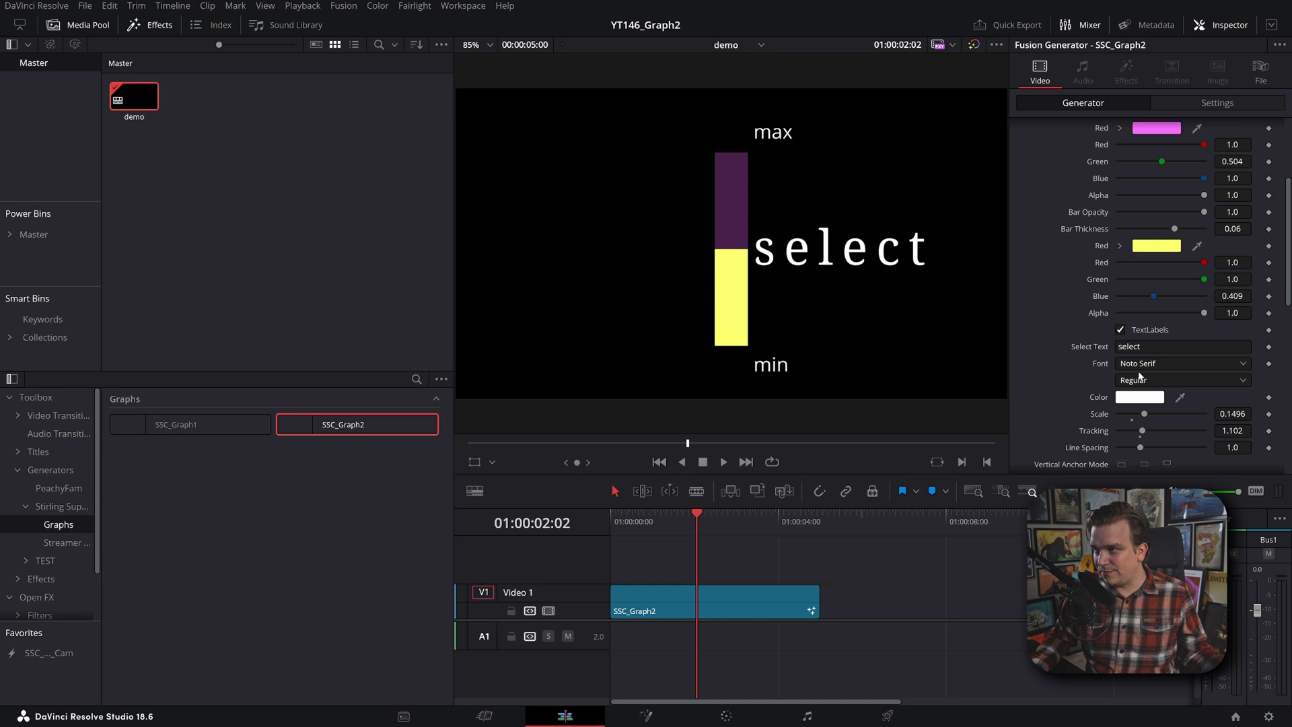
scroll(1139, 376, down, 5)
scroll(1150, 293, down, 3)
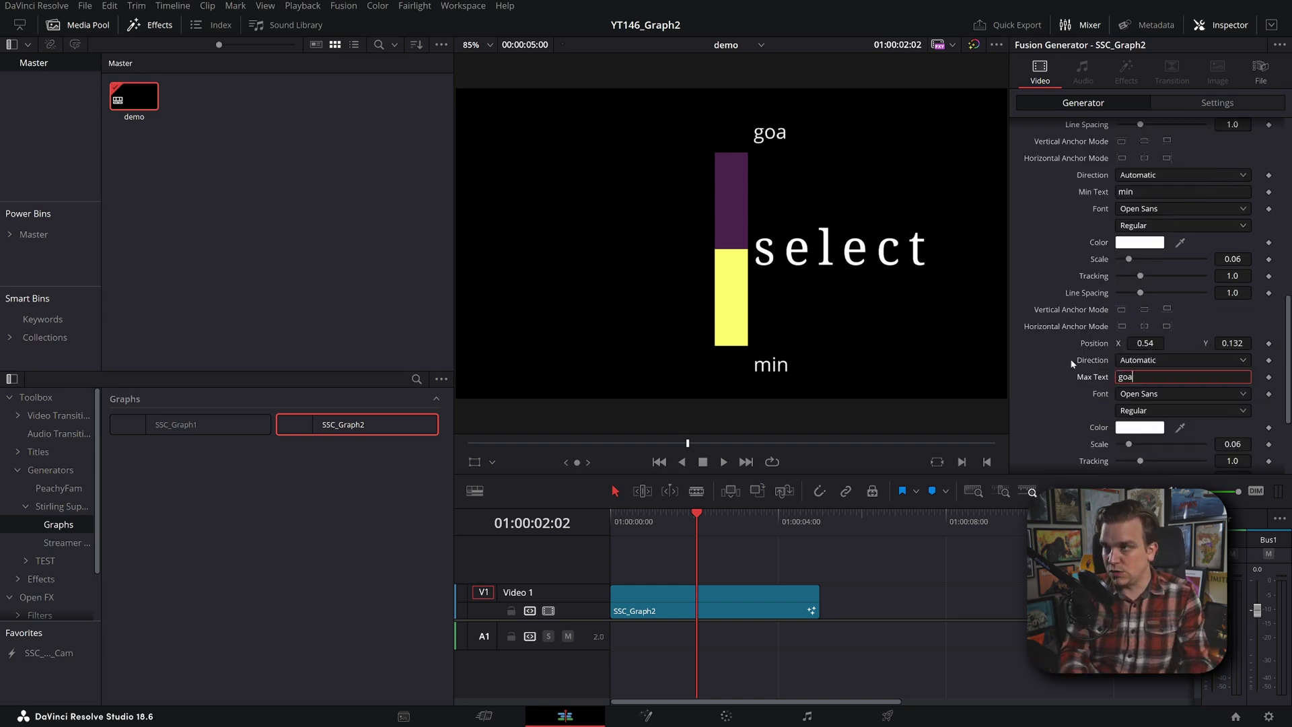
scroll(1105, 204, up, 6)
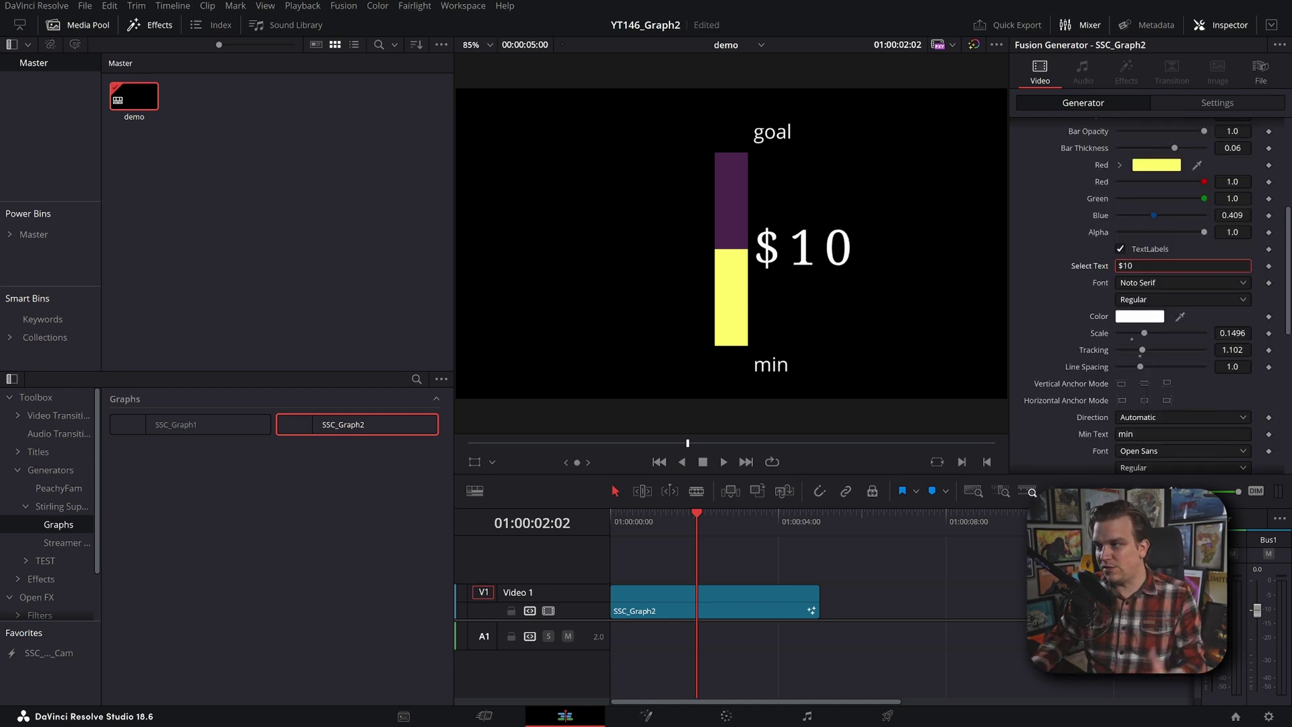
Clear the bottom Min Text label and replay the animation from the start
drag(655, 513, 592, 531)
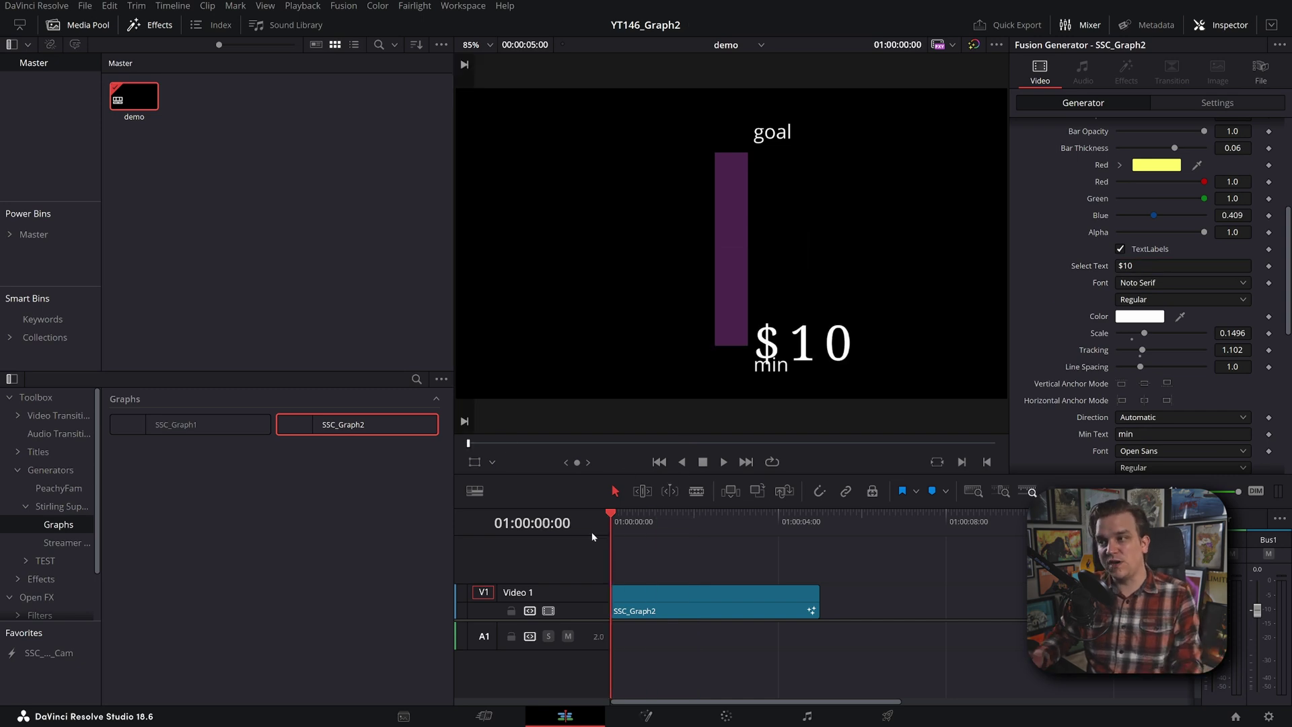
key(space)
scroll(1179, 314, down, 2)
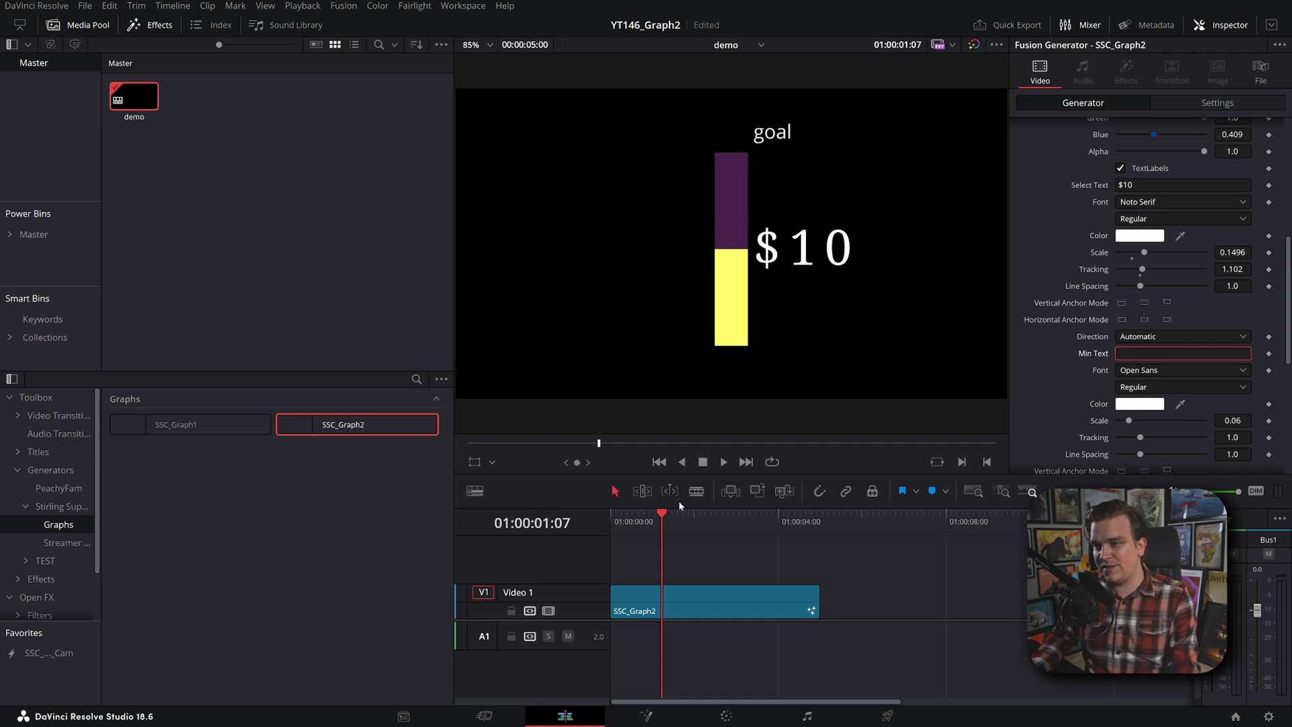
click(504, 551)
key(Home)
key(space)
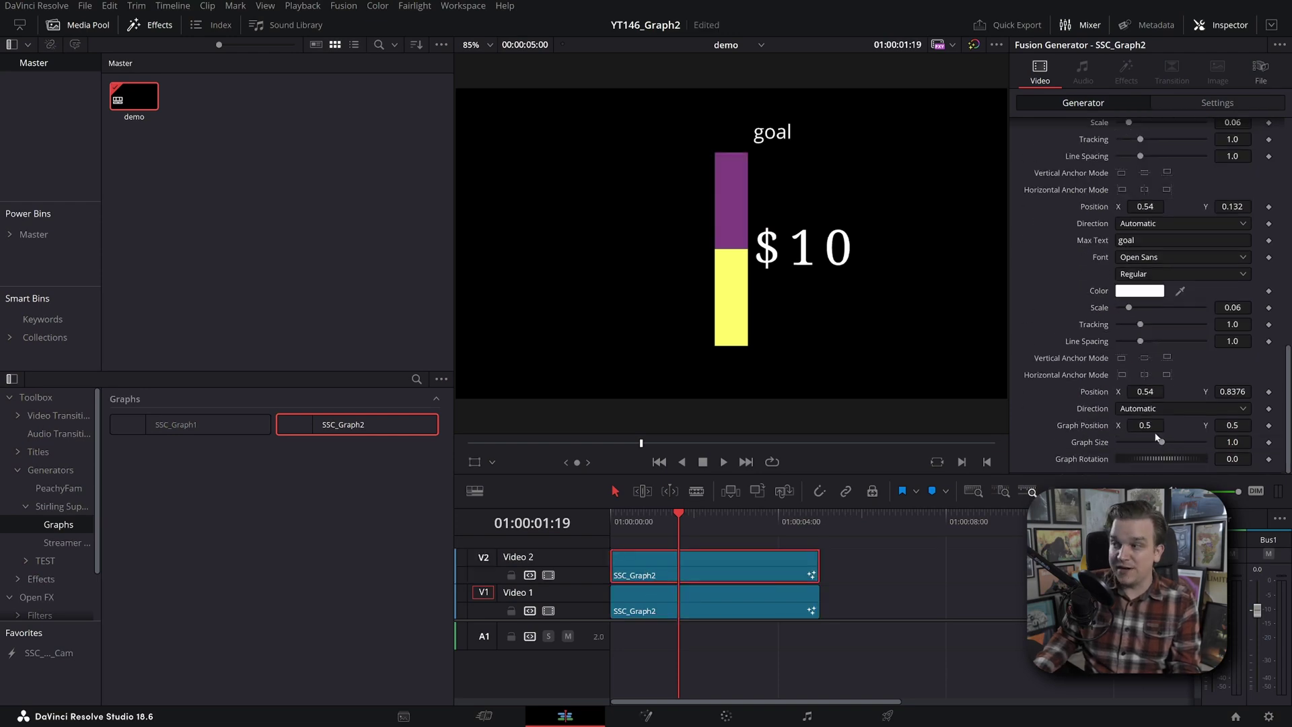
Move the Video 2 graph left to Position X 0.296 and shrink it to size 0.353
drag(1145, 425, 1103, 426)
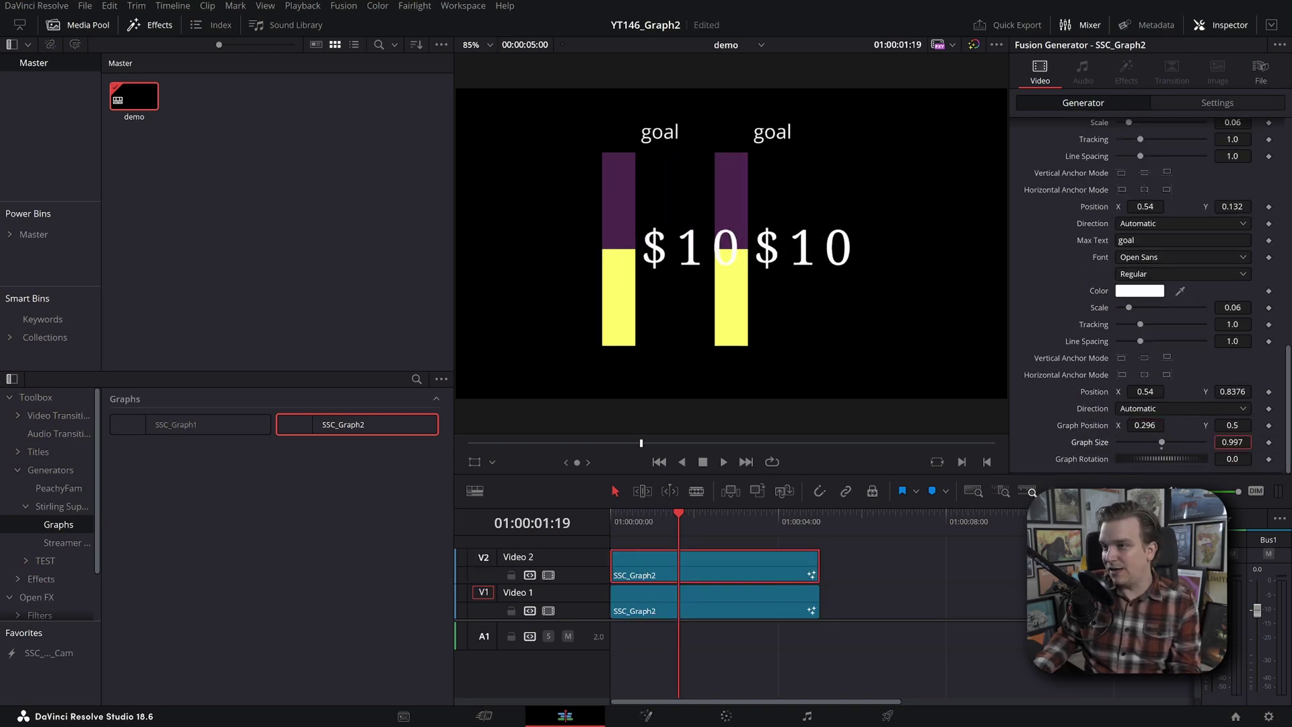
drag(1232, 442, 1201, 442)
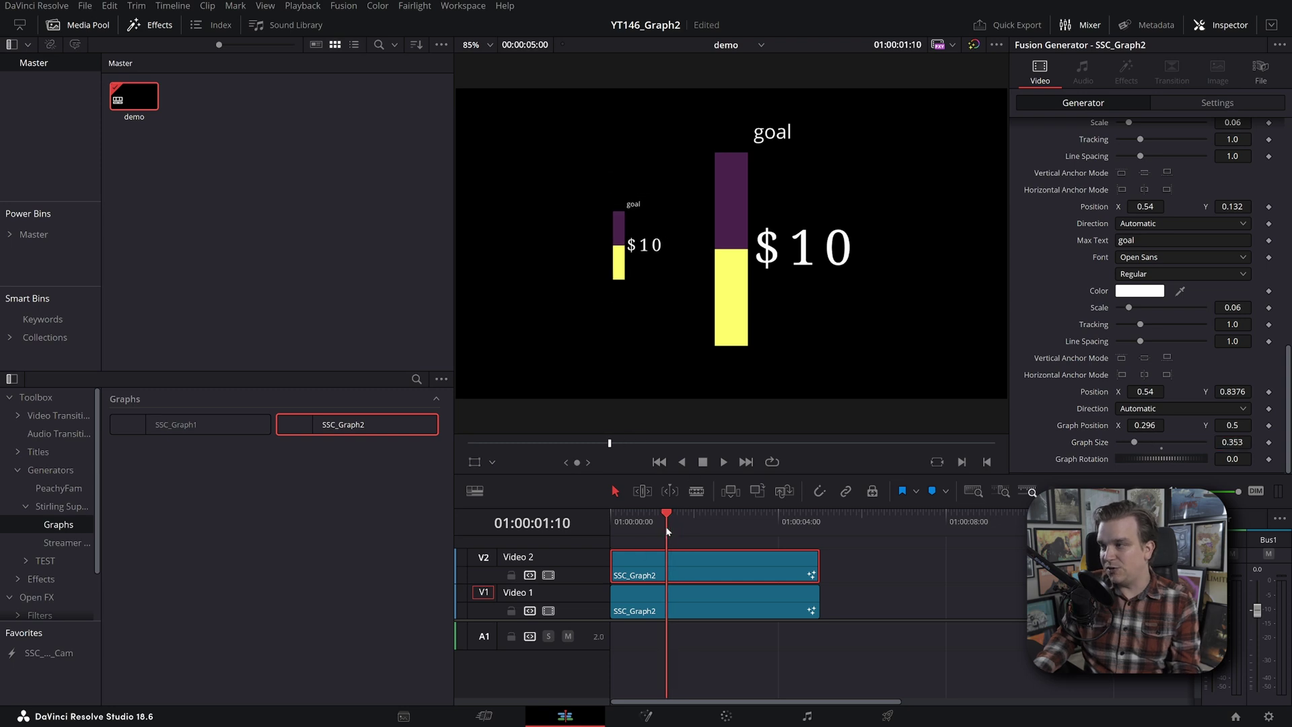
scroll(1157, 282, up, 10)
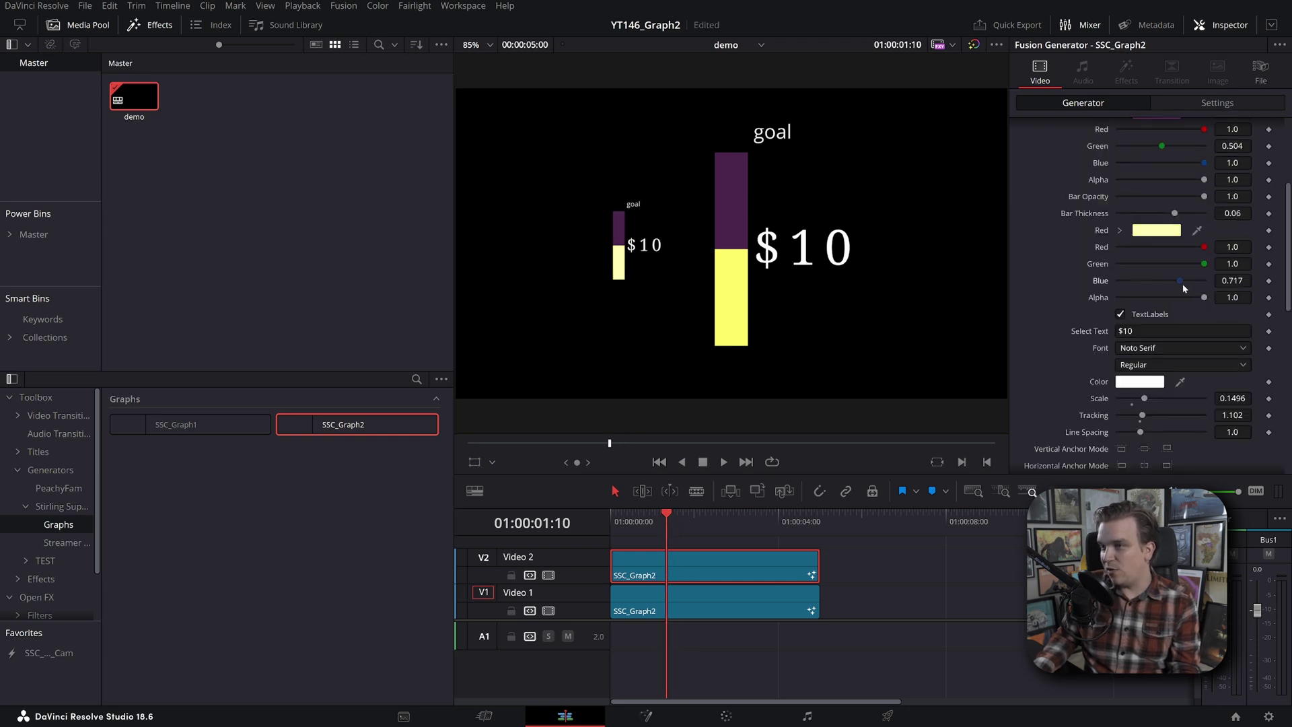
scroll(1182, 276, up, 4)
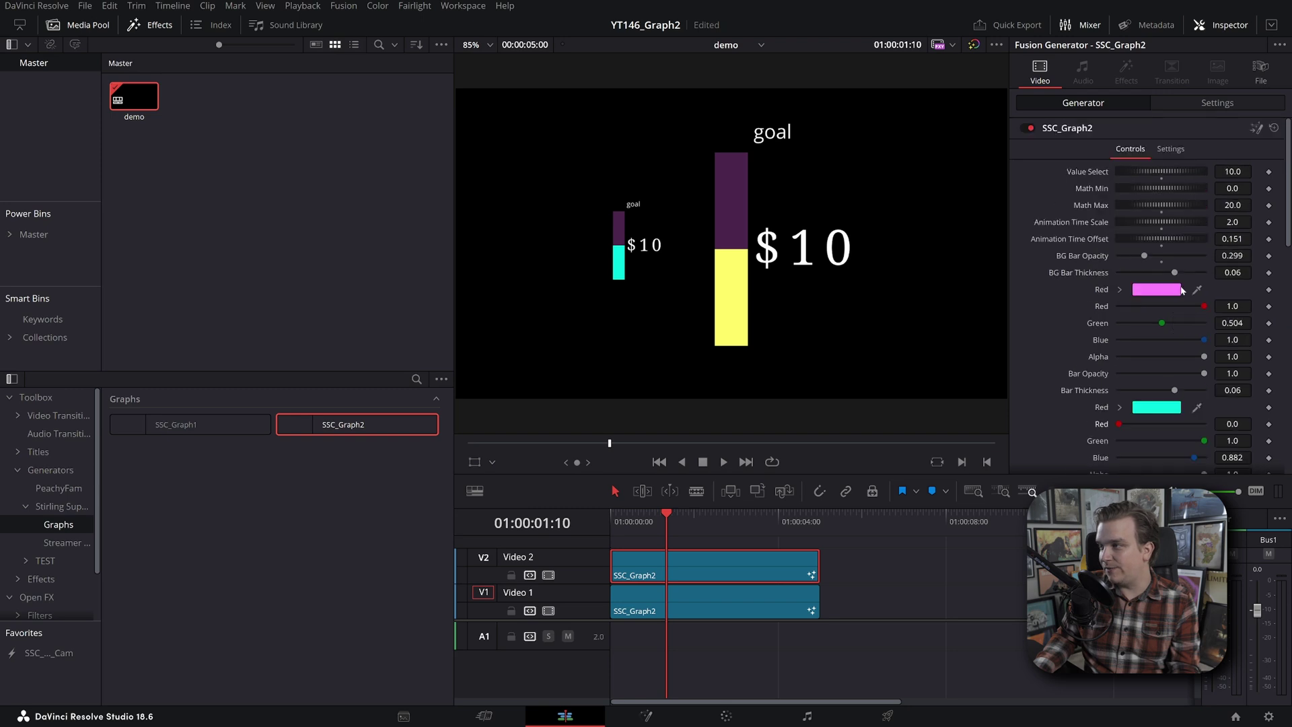
scroll(1127, 304, down, 8)
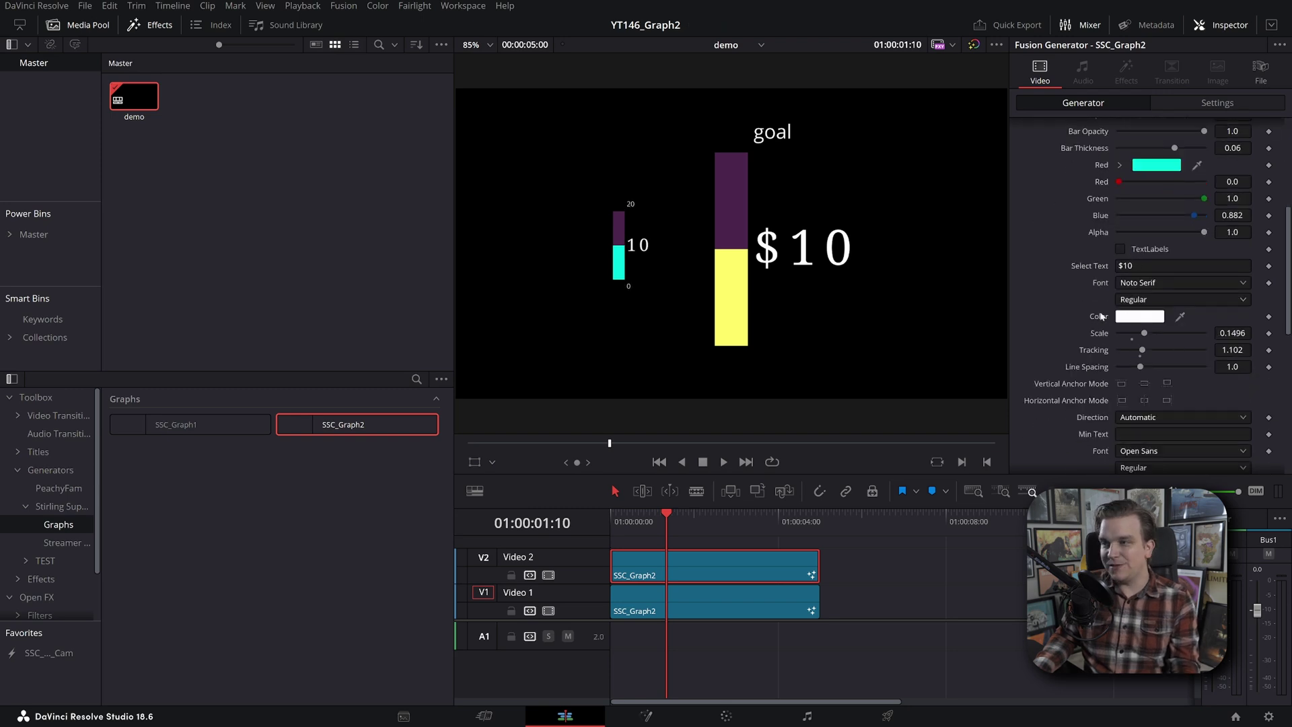
Shift the Video 2 graph's Animation Time Offset and return to the first frame
key(Home)
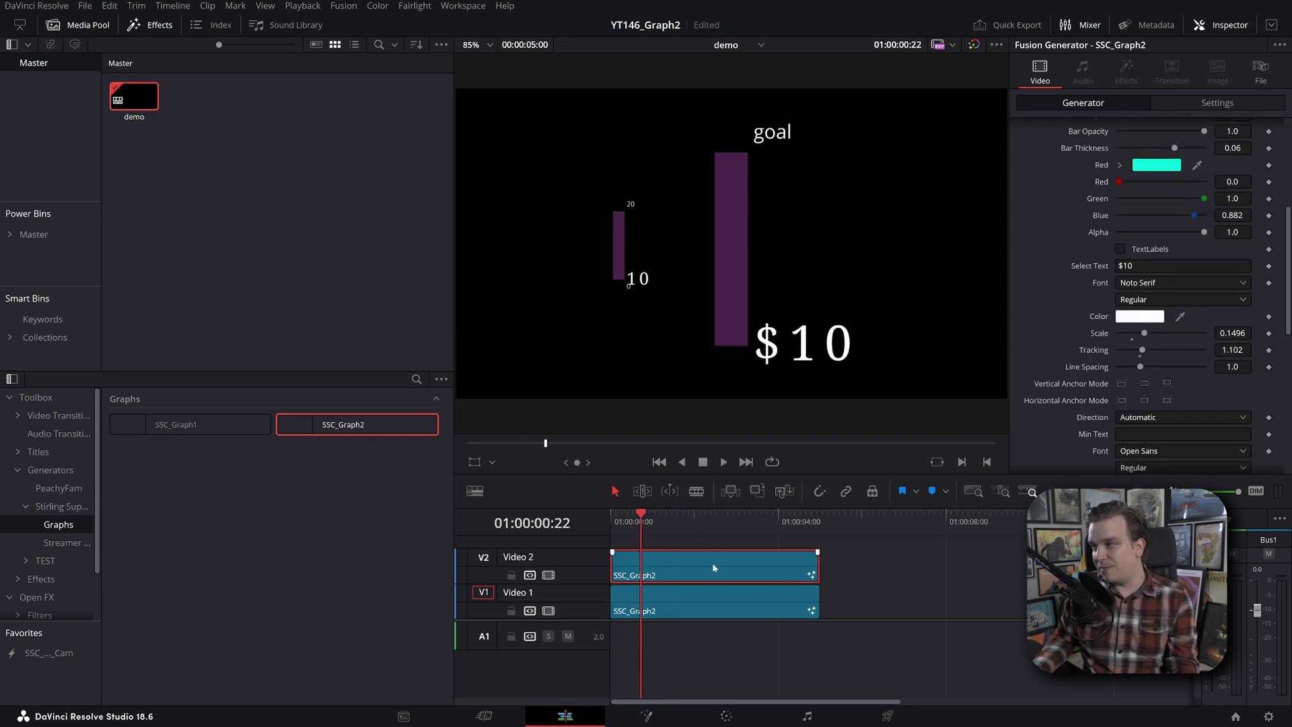
scroll(1128, 277, up, 10)
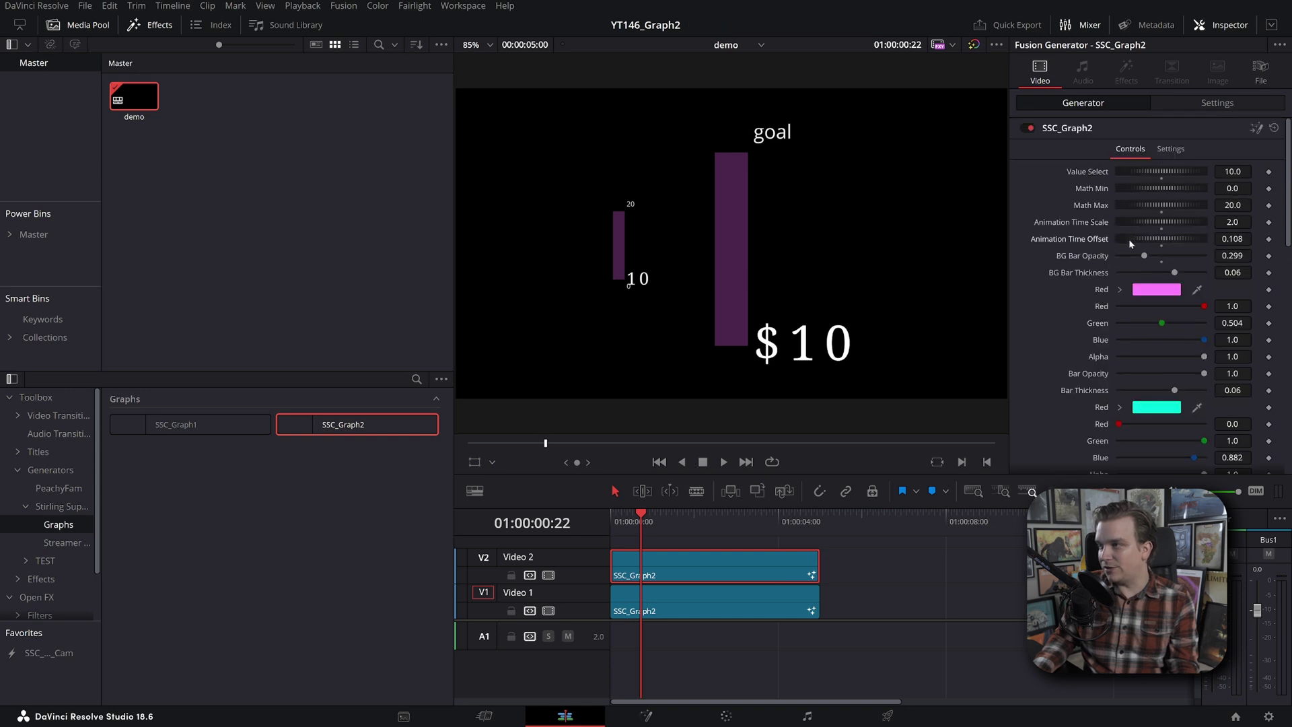
drag(1128, 240, 1116, 244)
key(Home)
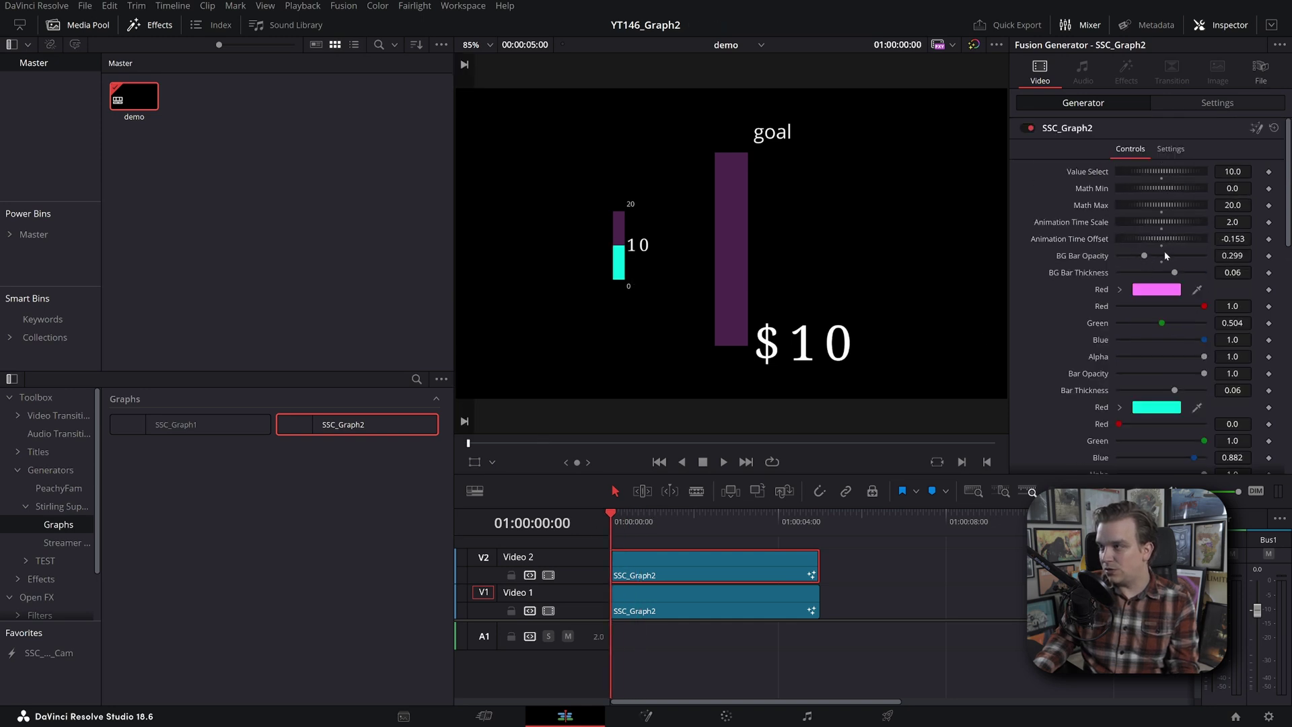